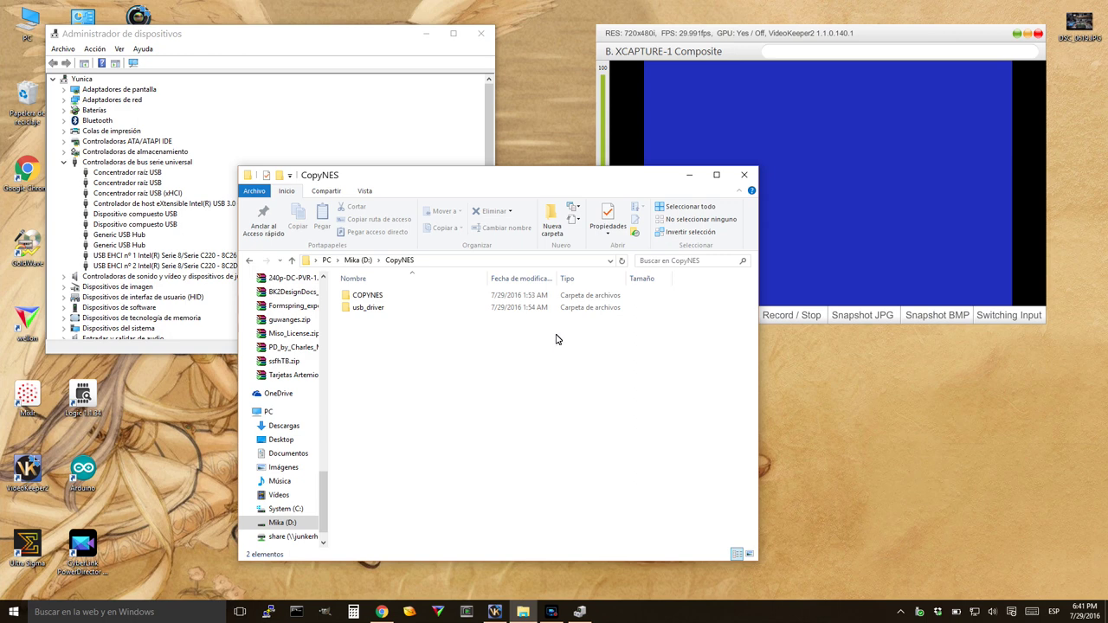
{"action": "left_click", "coordinate": [371, 308]}
{"action": "left_click", "coordinate": [373, 295]}
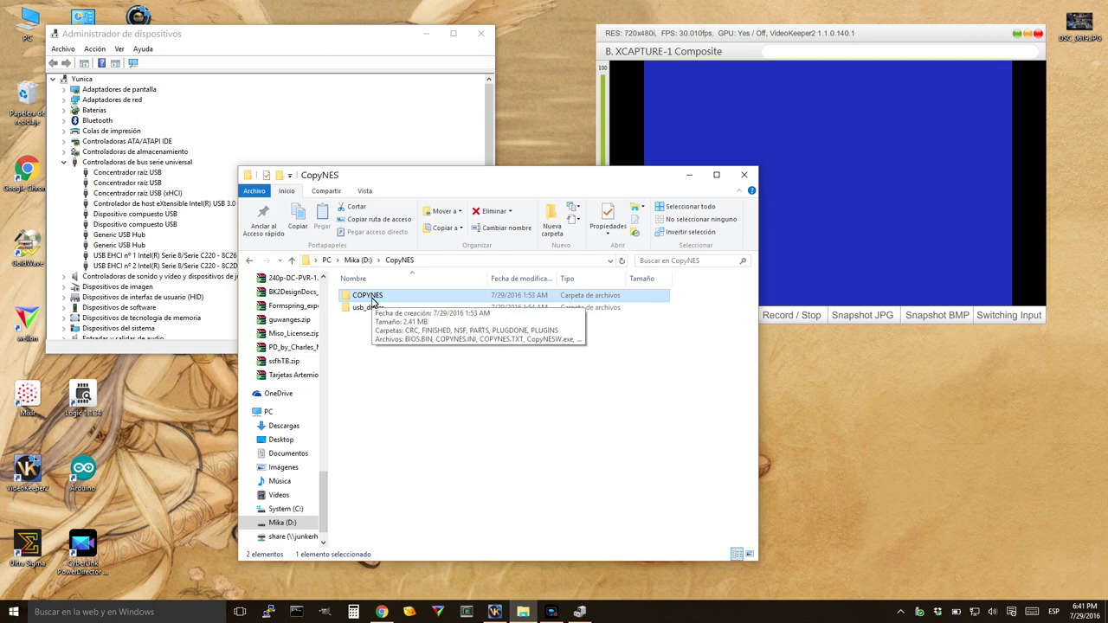
{"action": "left_click", "coordinate": [196, 258]}
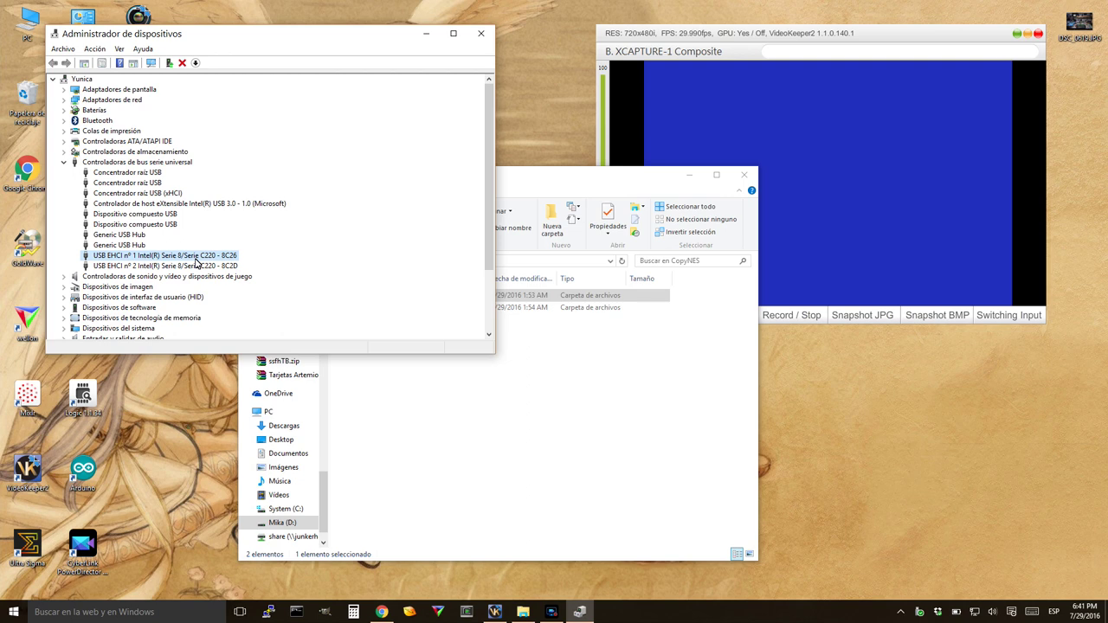
{"action": "left_click", "coordinate": [880, 147]}
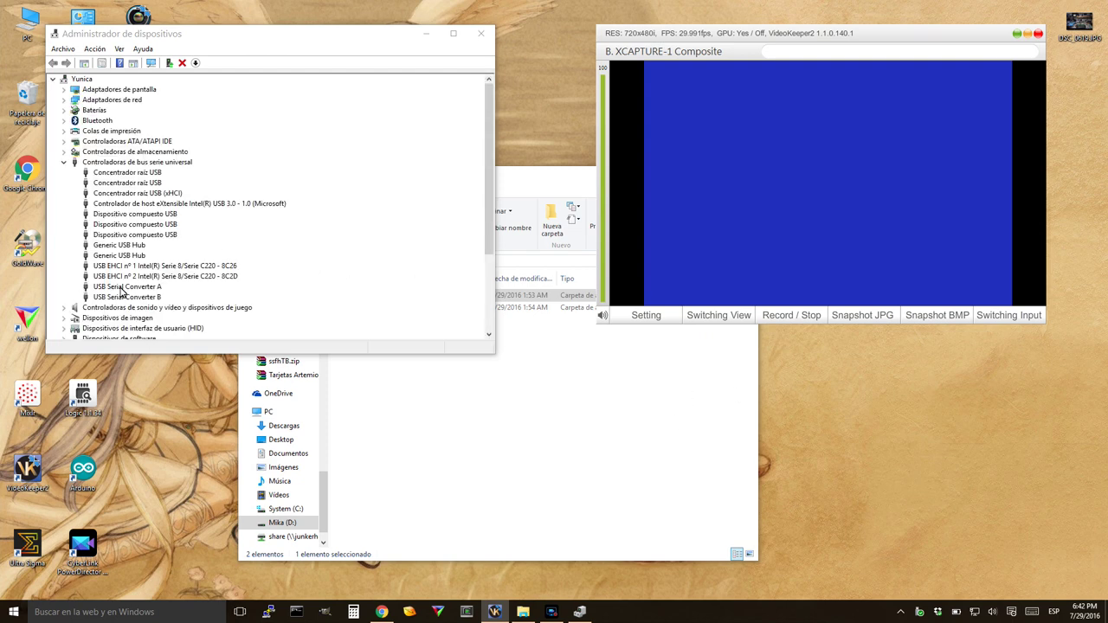
Open the properties of USB Serial Converter A in Device Manager.
{"action": "left_click", "coordinate": [121, 291]}
{"action": "right_click", "coordinate": [121, 292]}
{"action": "key", "text": "Down"}
{"action": "key", "text": "Down"}
{"action": "key", "text": "Down"}
{"action": "key", "text": "Down"}
{"action": "key", "text": "Down"}
{"action": "key", "text": "Return"}
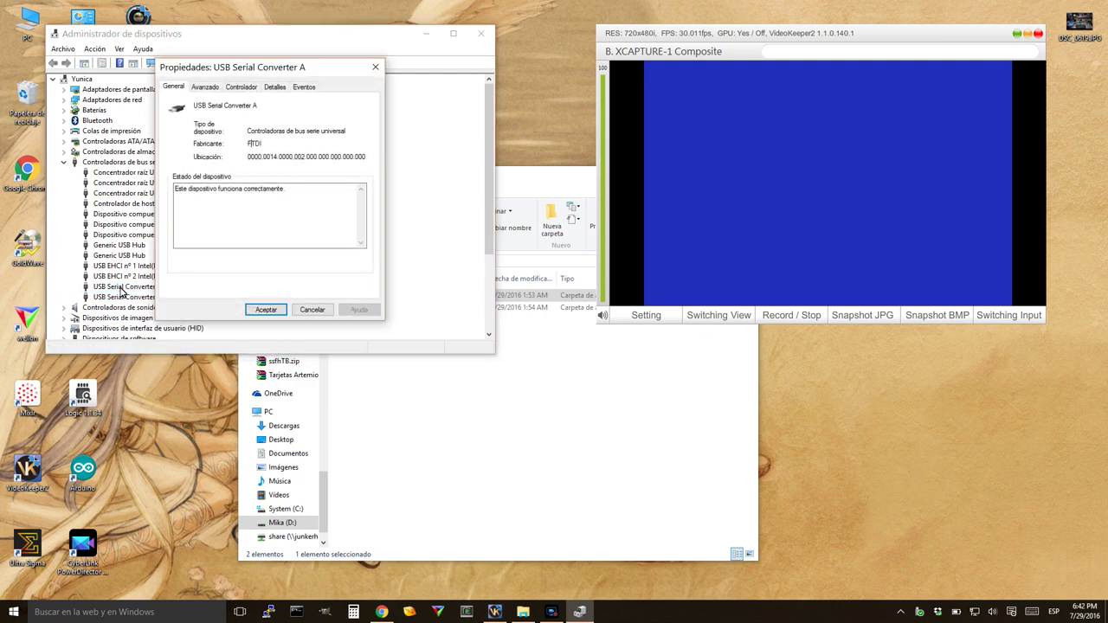
Review the driver details and event history of USB Serial Converter A and close its properties.
{"action": "key", "text": "ctrl+Tab"}
{"action": "key", "text": "ctrl+Tab"}
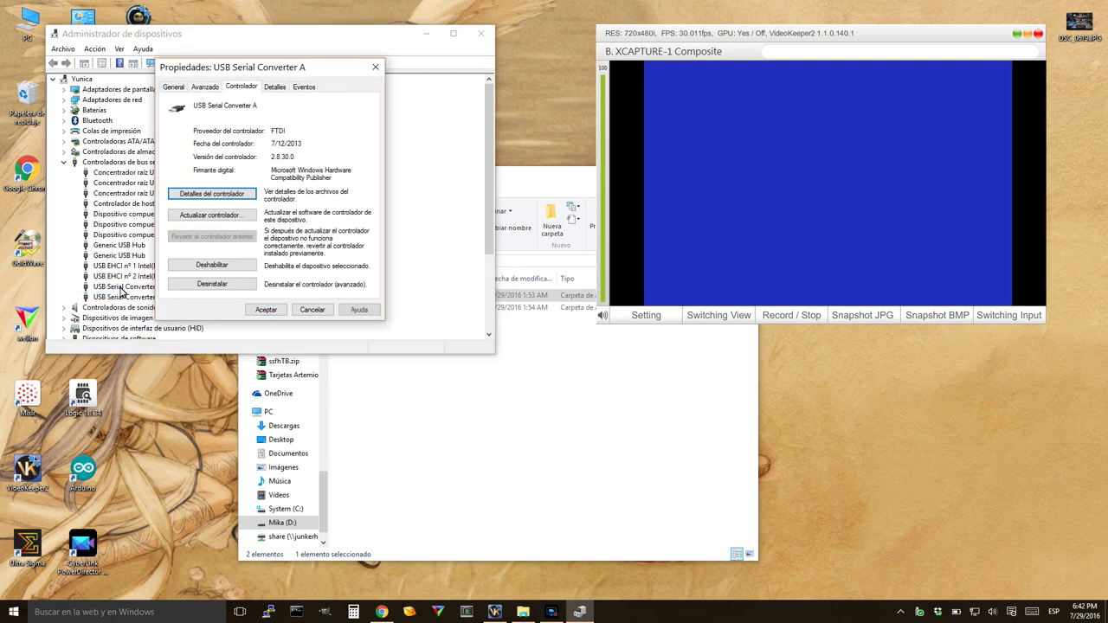
{"action": "key", "text": "ctrl+Tab"}
{"action": "key", "text": "ctrl+Tab"}
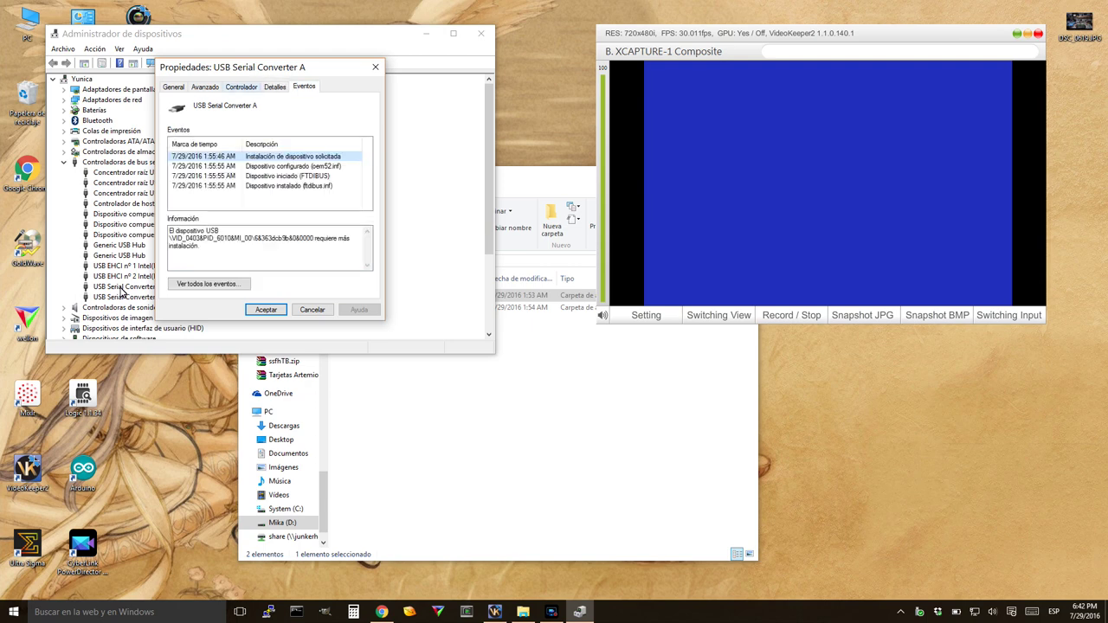
{"action": "key", "text": "ctrl+shift+Tab"}
{"action": "key", "text": "ctrl+shift+Tab"}
{"action": "key", "text": "Tab"}
{"action": "key", "text": "Tab"}
{"action": "key", "text": "shift+Tab"}
{"action": "key", "text": "Escape"}
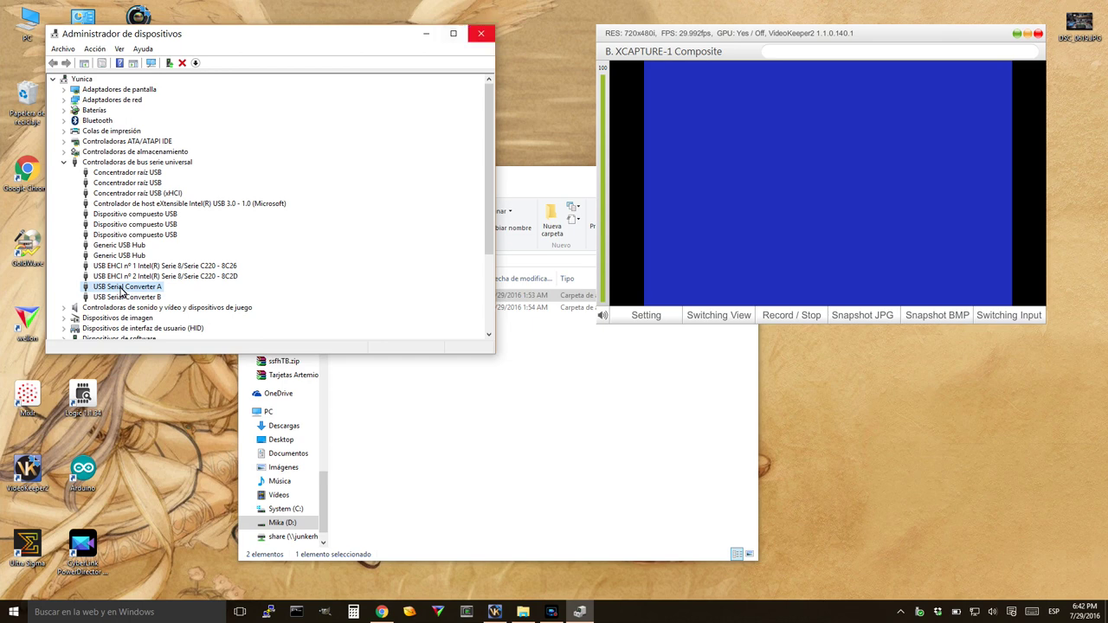
Open the COPYNES subfolder inside D:\CopyNES in the file explorer.
{"action": "left_click", "coordinate": [458, 389]}
{"action": "left_click", "coordinate": [377, 297]}
{"action": "double_click", "coordinate": [376, 298]}
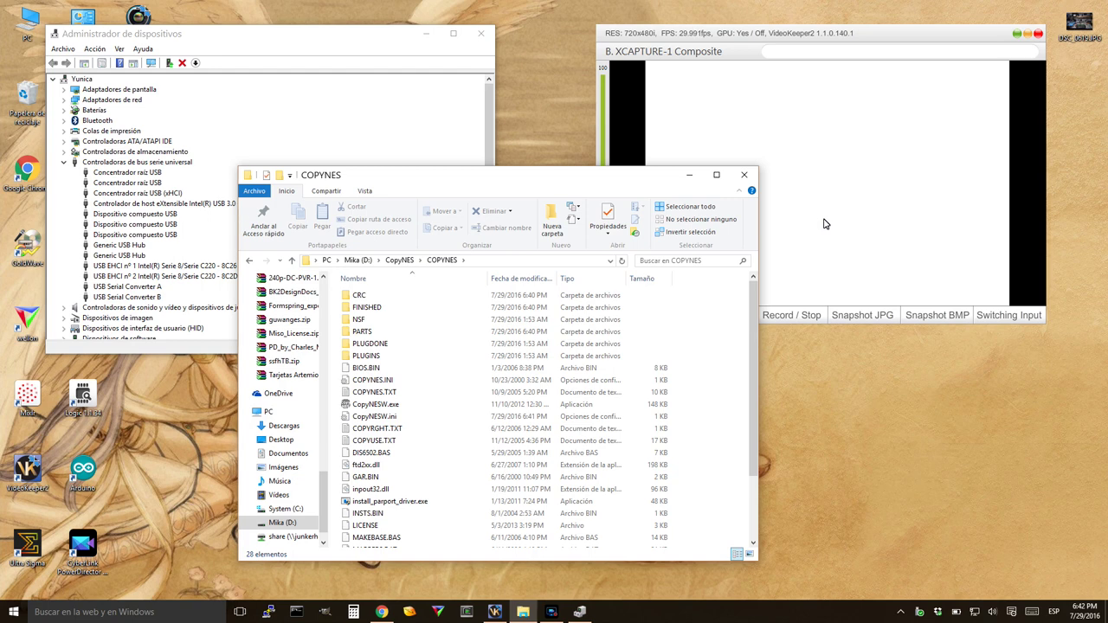
{"action": "left_click", "coordinate": [937, 170]}
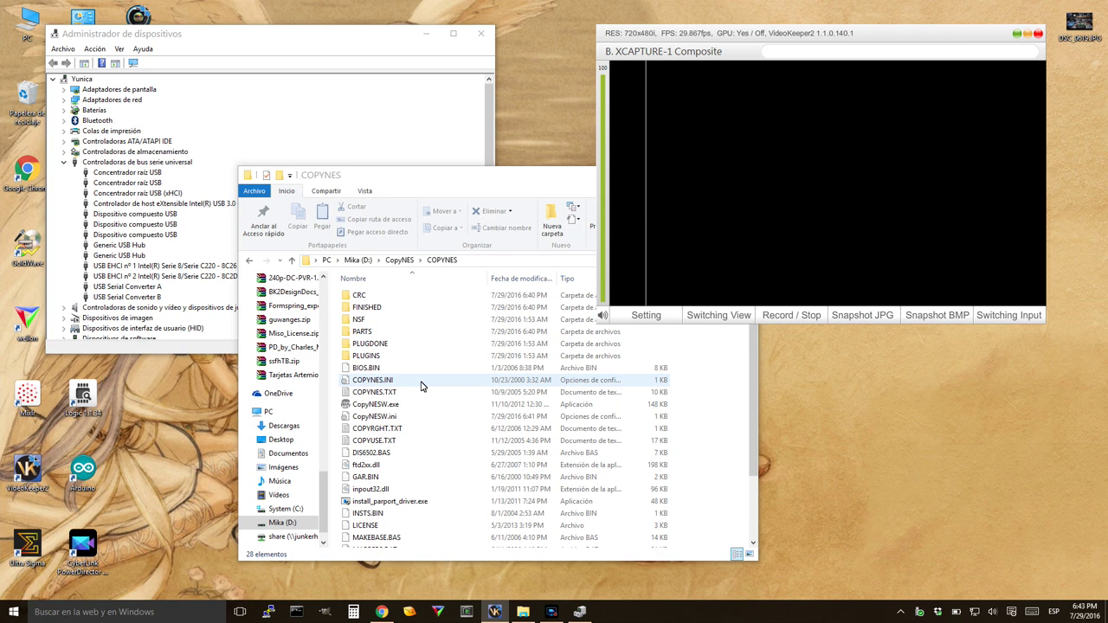
Launch CopyNESW.exe and move the CopyNES Client window over the file explorer.
{"action": "left_click", "coordinate": [377, 409]}
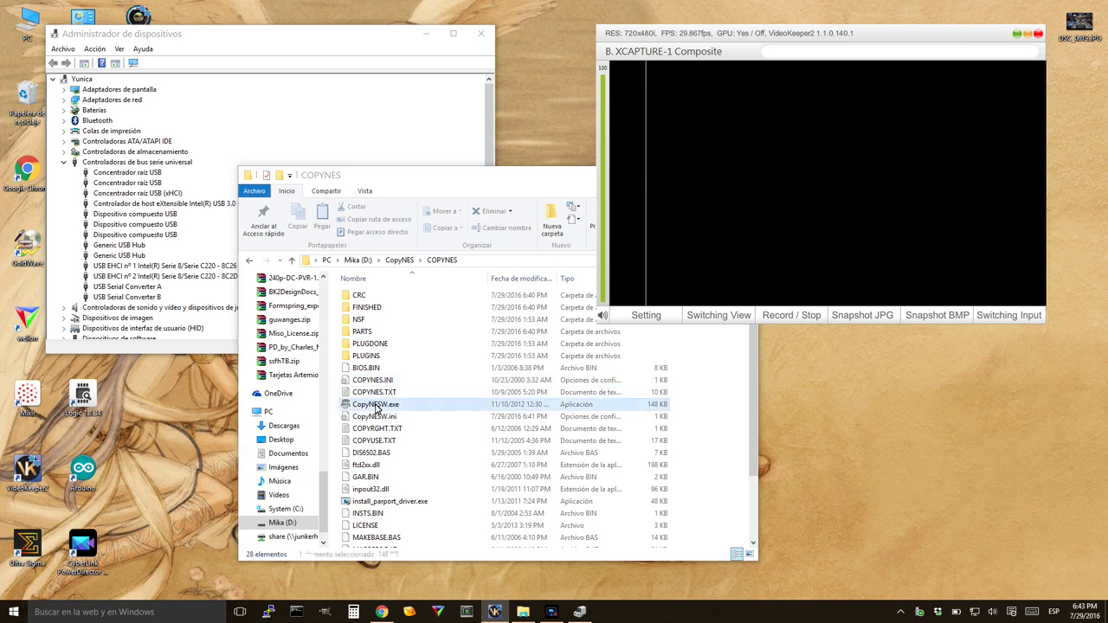
{"action": "double_click", "coordinate": [377, 408]}
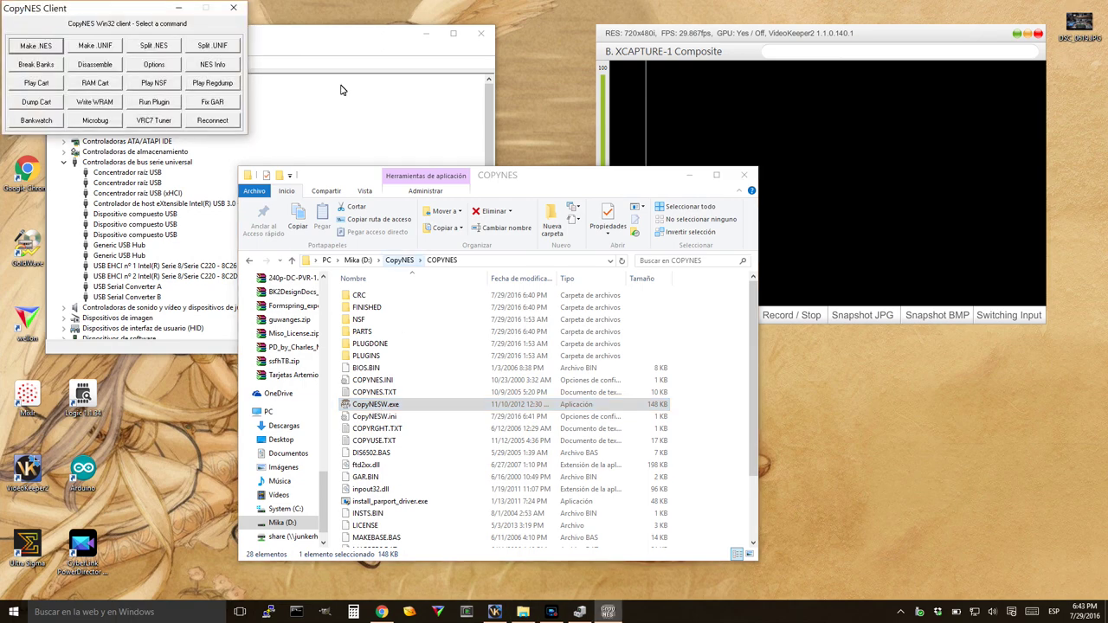
{"action": "left_click_drag", "start_coordinate": [153, 8], "coordinate": [540, 253]}
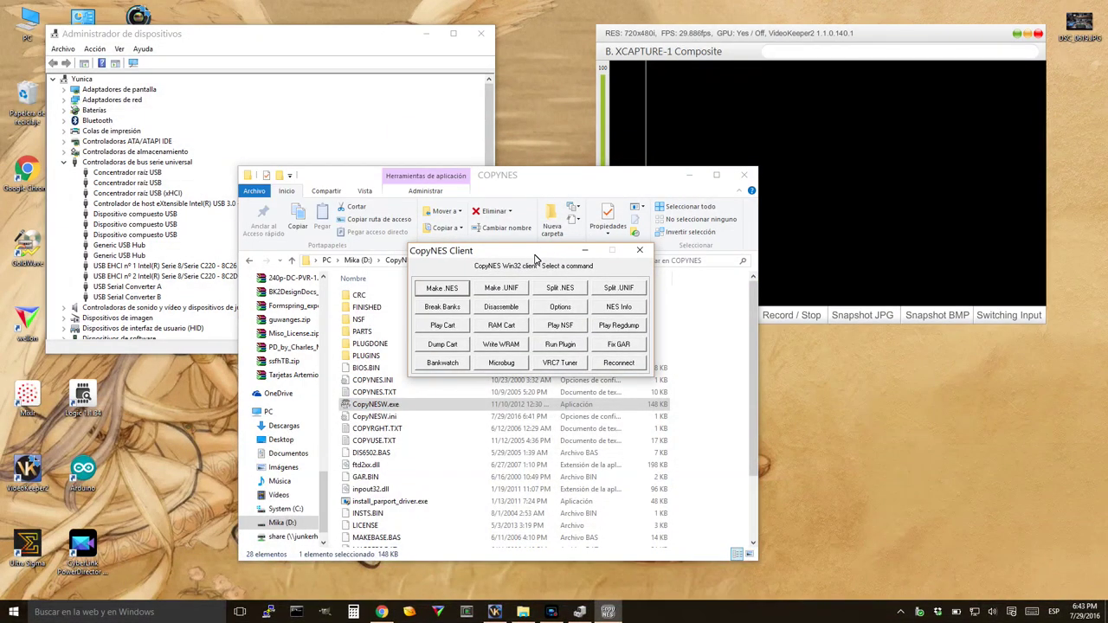
Check the connected CopyNES unit's version information and review the client's configuration options.
{"action": "left_click", "coordinate": [615, 307]}
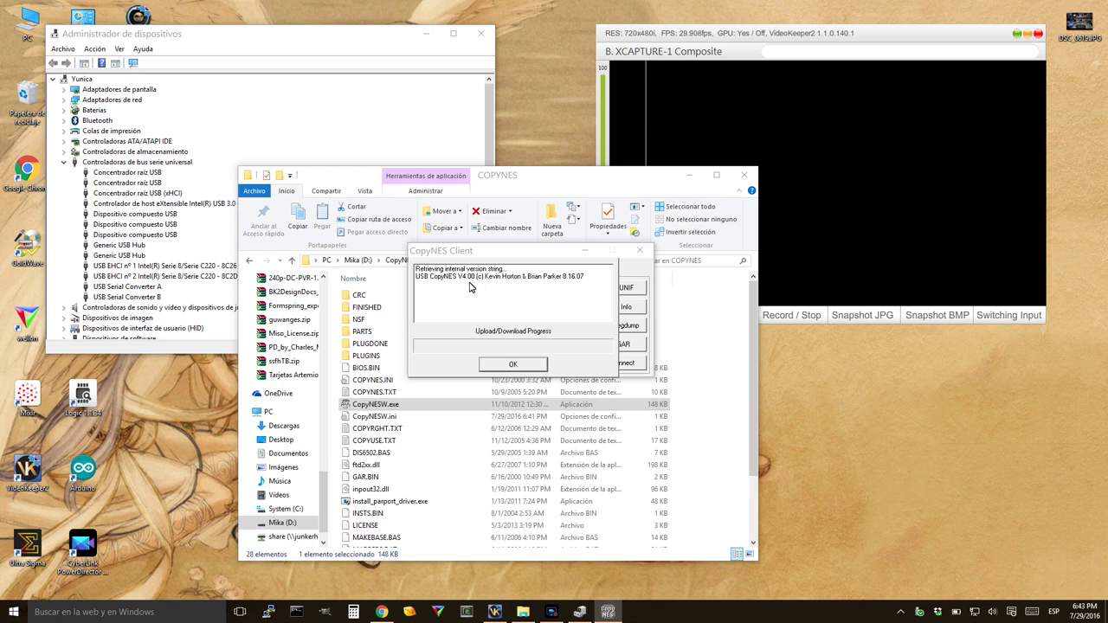
{"action": "left_click", "coordinate": [514, 365]}
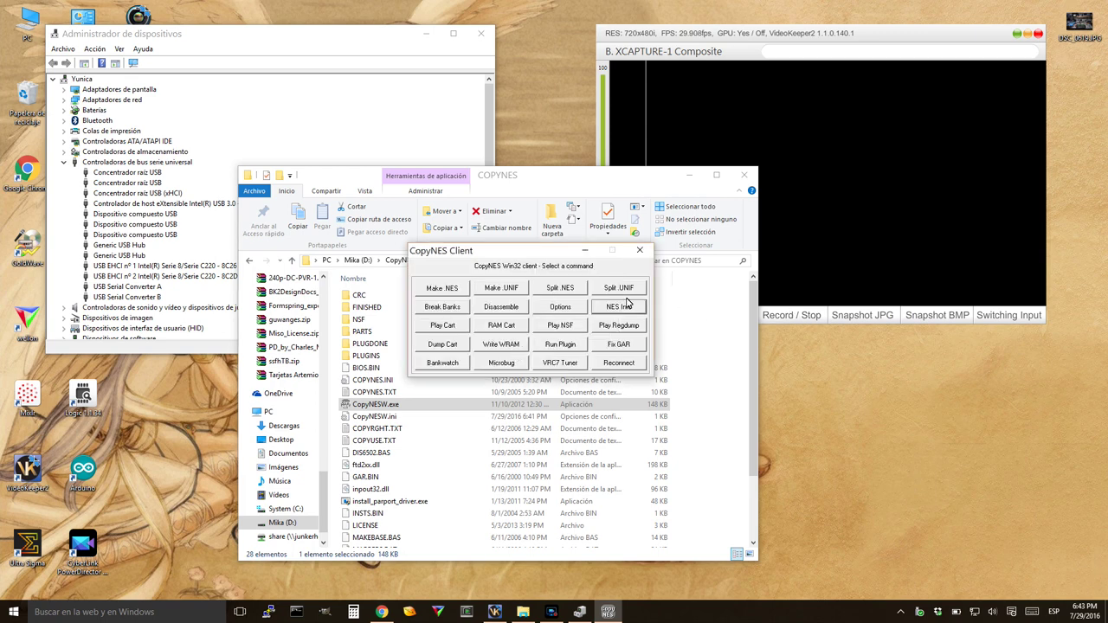
{"action": "left_click", "coordinate": [567, 308]}
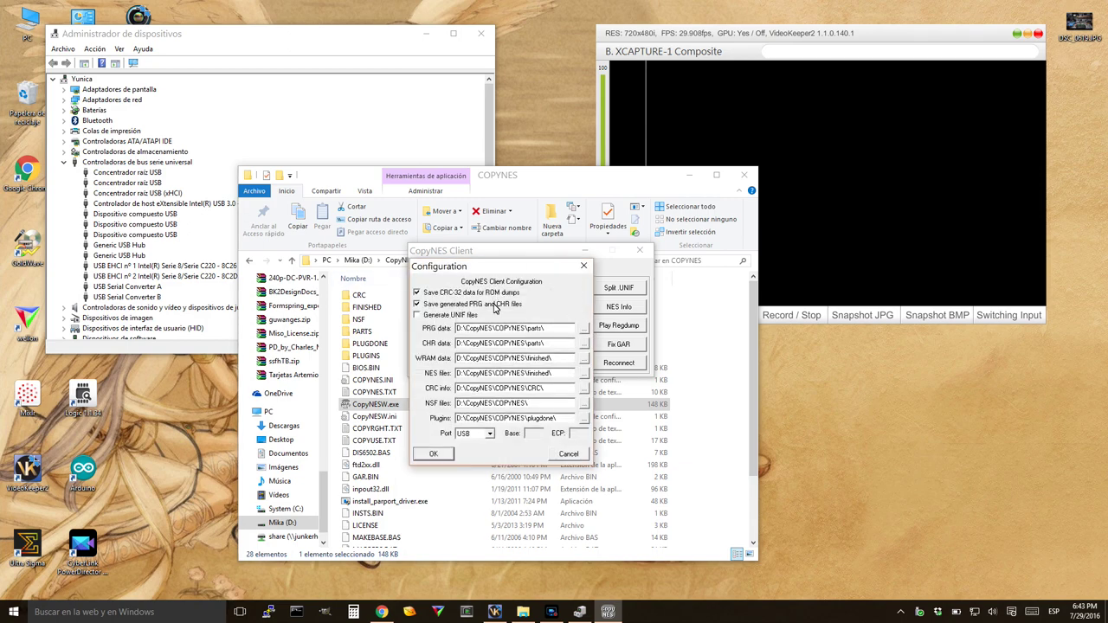
{"action": "left_click", "coordinate": [433, 454]}
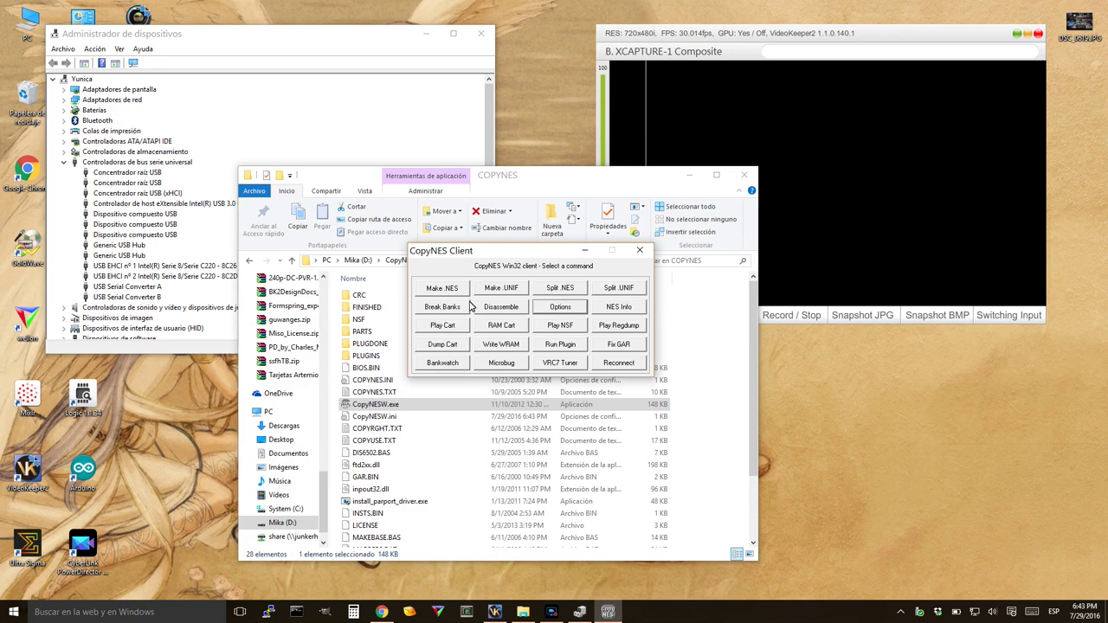
Close Device Manager and start a cartridge dump using the NES-MMC3 plugin from Common Mappers.
{"action": "left_click", "coordinate": [481, 33]}
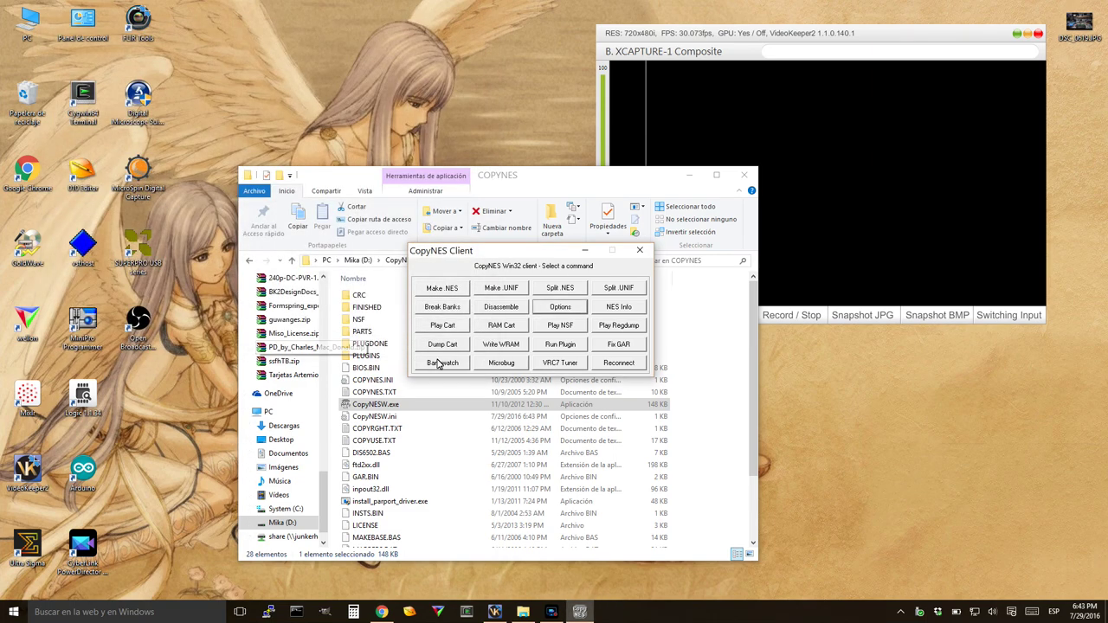
{"action": "left_click", "coordinate": [445, 346]}
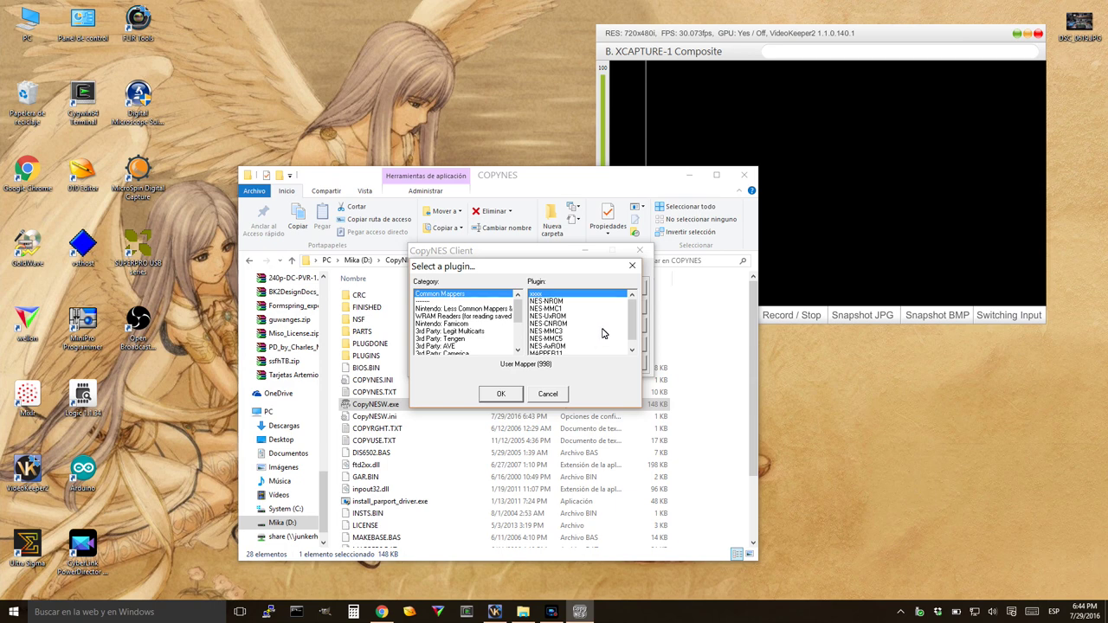
{"action": "left_click", "coordinate": [554, 332]}
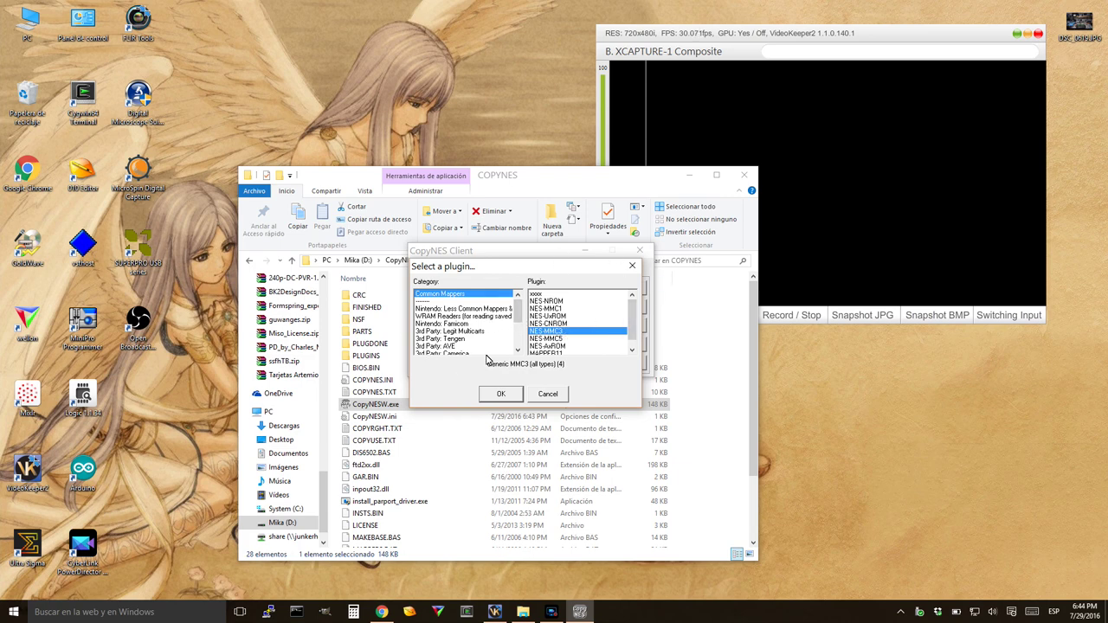
{"action": "left_click", "coordinate": [501, 394]}
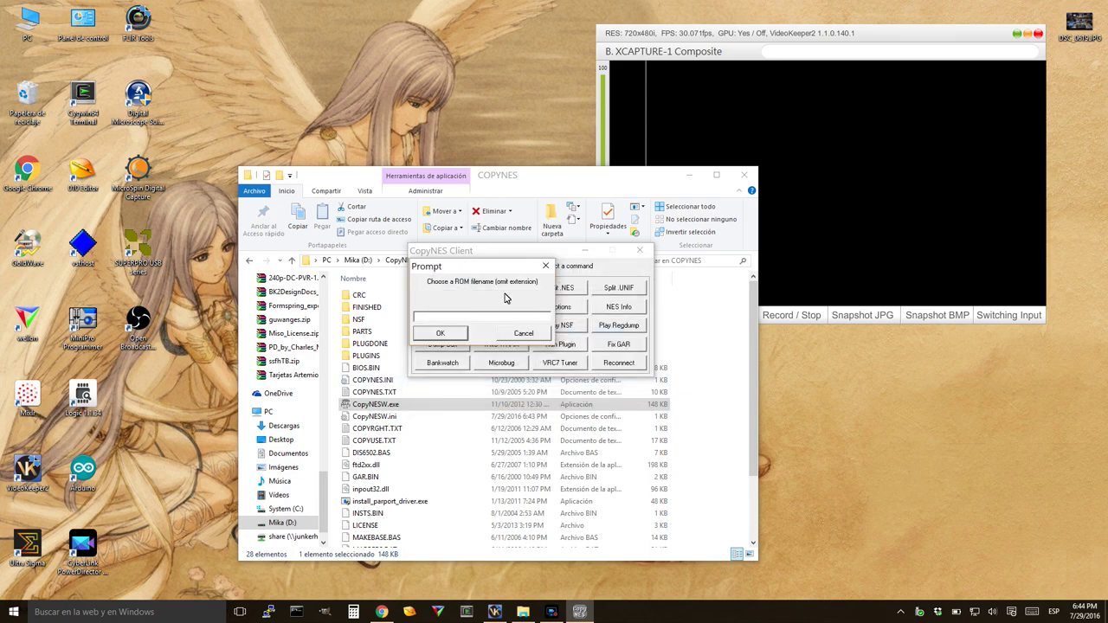
Dump the cartridge with the ROM filename smb3 and declare that it has no battery.
{"action": "type", "text": "smb3"}
{"action": "key", "text": "Return"}
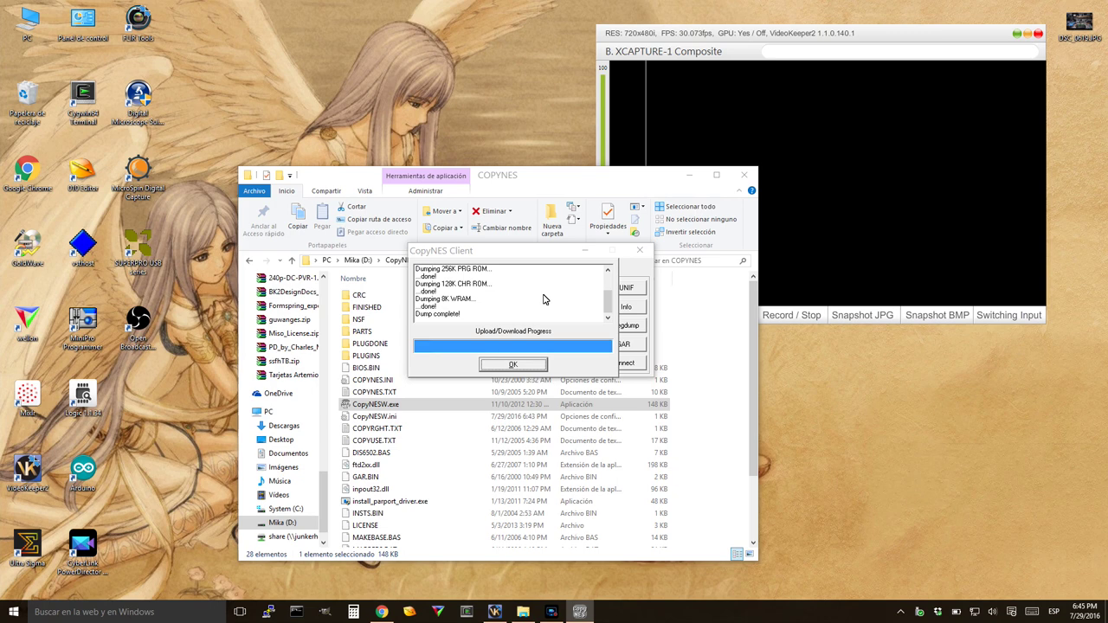
{"action": "left_click", "coordinate": [527, 365]}
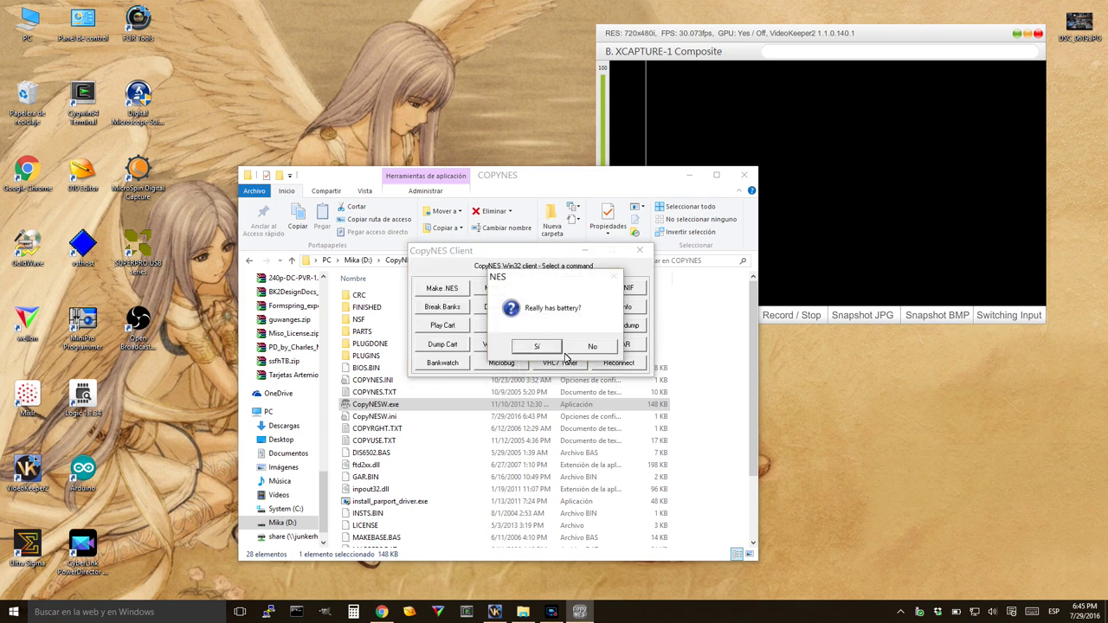
{"action": "left_click", "coordinate": [589, 348]}
{"action": "left_click", "coordinate": [576, 345]}
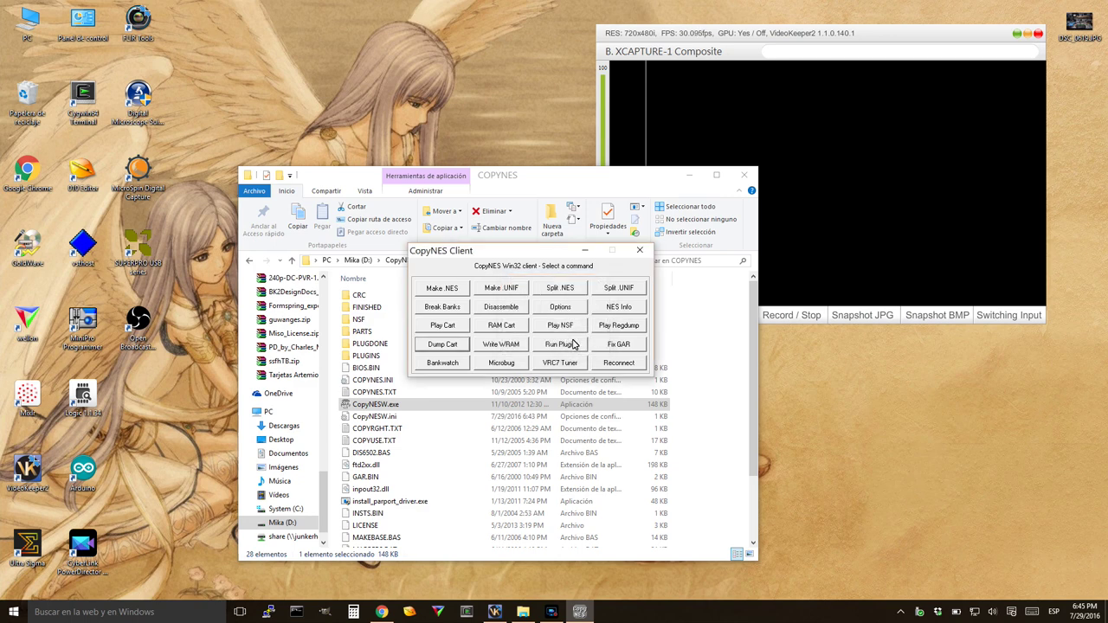
Open COPYUSE.TXT in 010 Editor, read the cartridge dumping instructions and close the editor.
{"action": "left_click", "coordinate": [370, 345]}
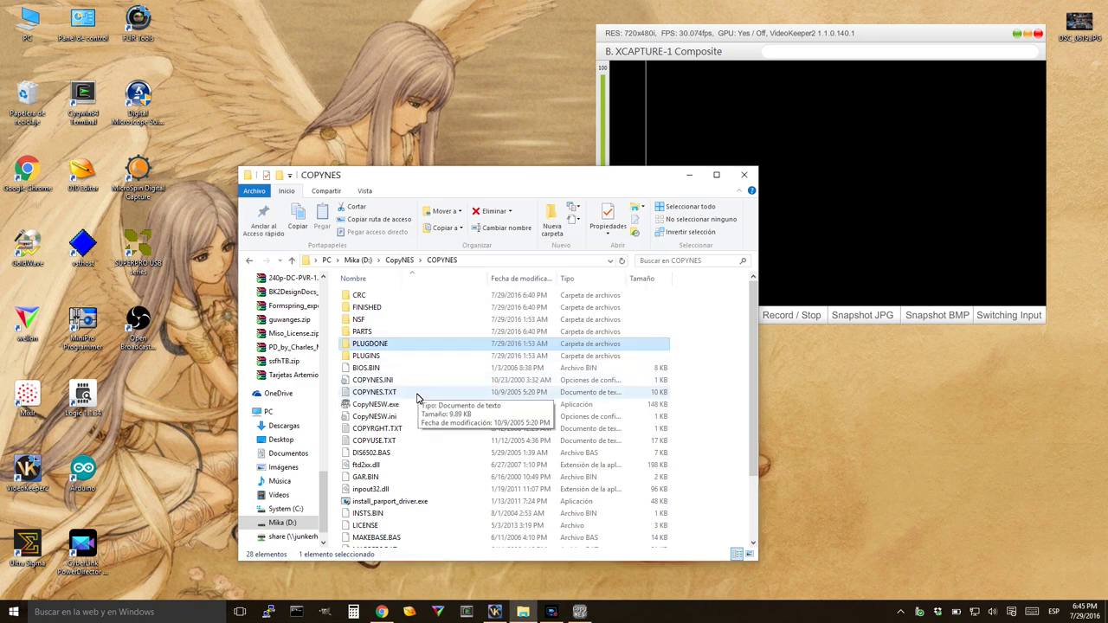
{"action": "left_click", "coordinate": [374, 444]}
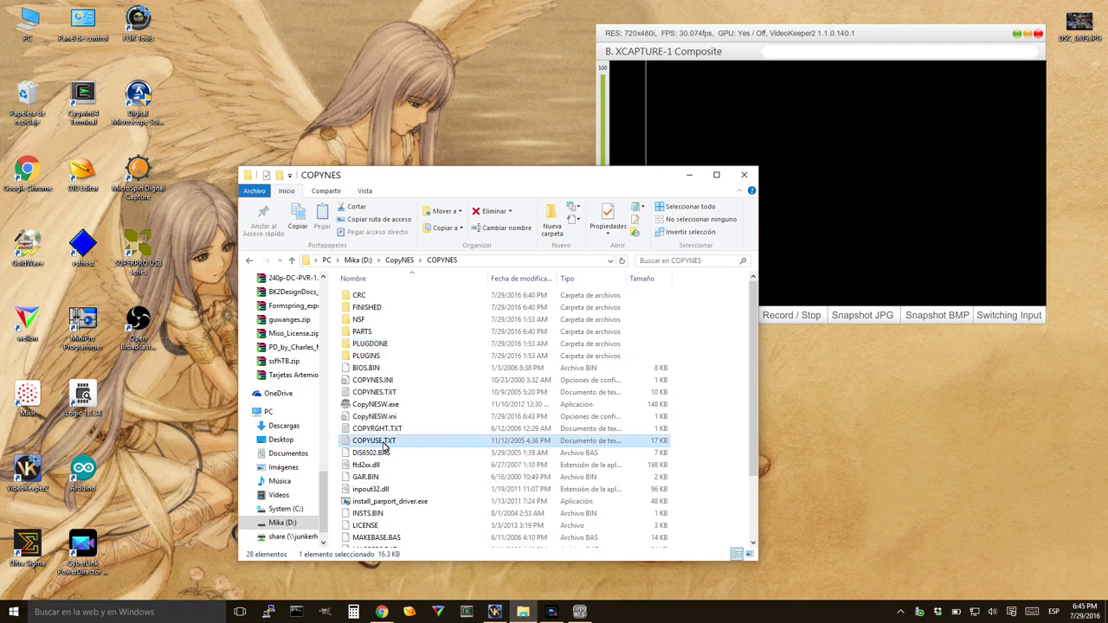
{"action": "right_click", "coordinate": [375, 444]}
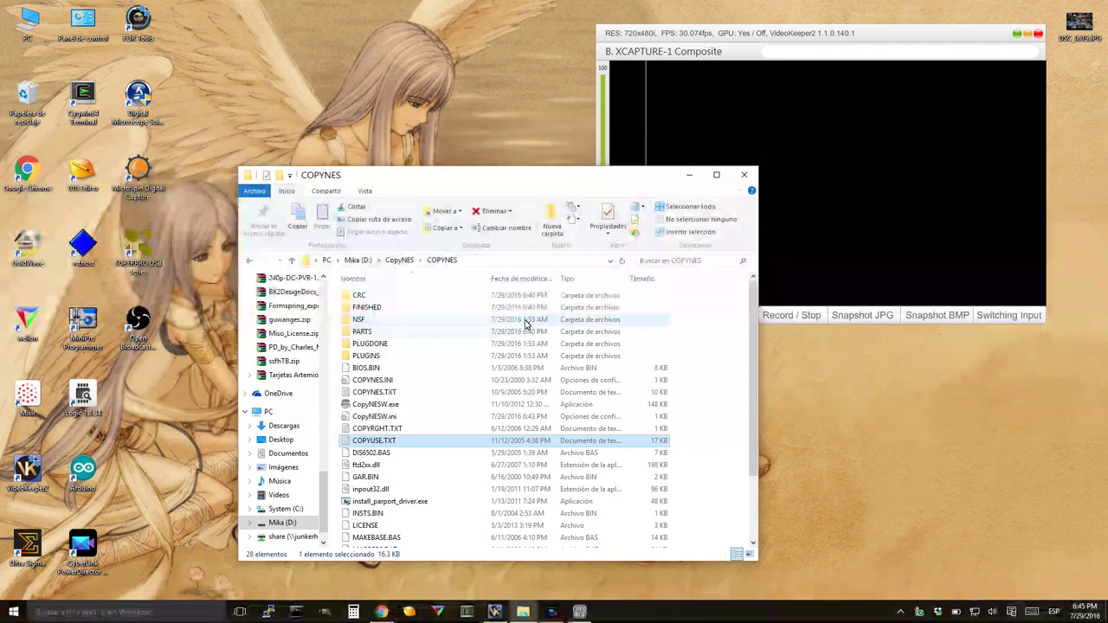
{"action": "scroll", "coordinate": [341, 309], "scroll_direction": "down", "scroll_amount": 9}
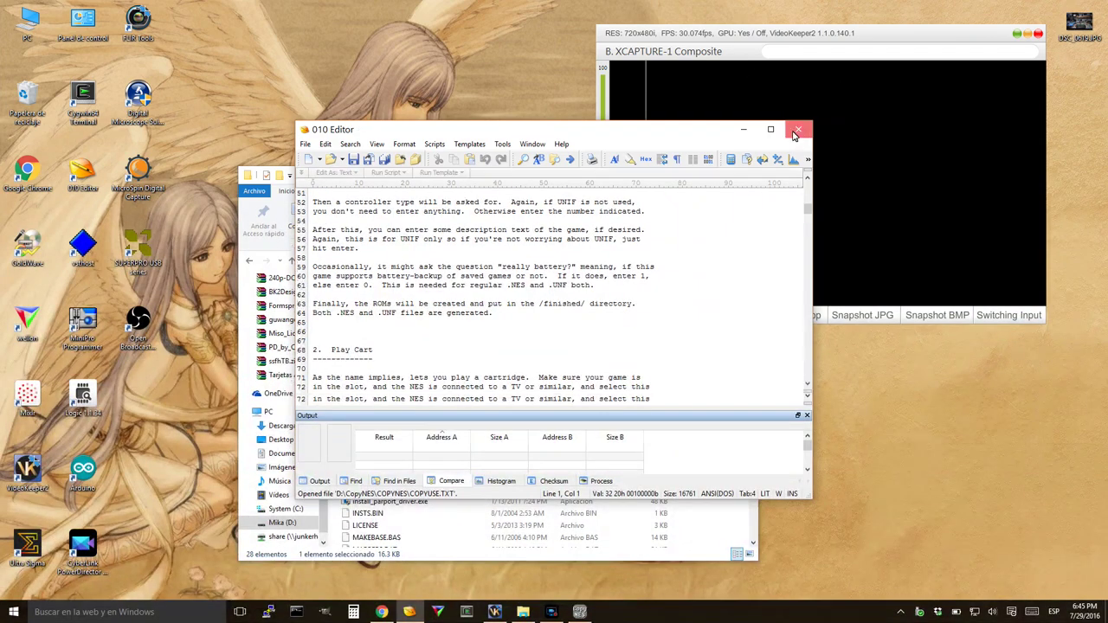
{"action": "left_click", "coordinate": [797, 130]}
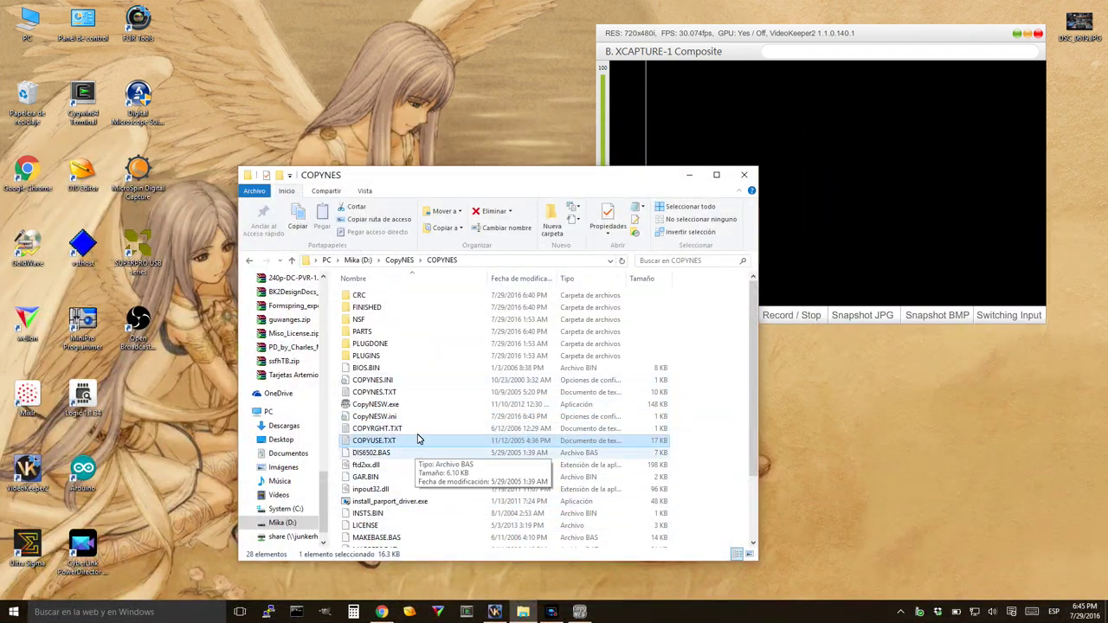
Open the FINISHED folder and select the dumped smb3.nes file.
{"action": "left_click", "coordinate": [384, 345]}
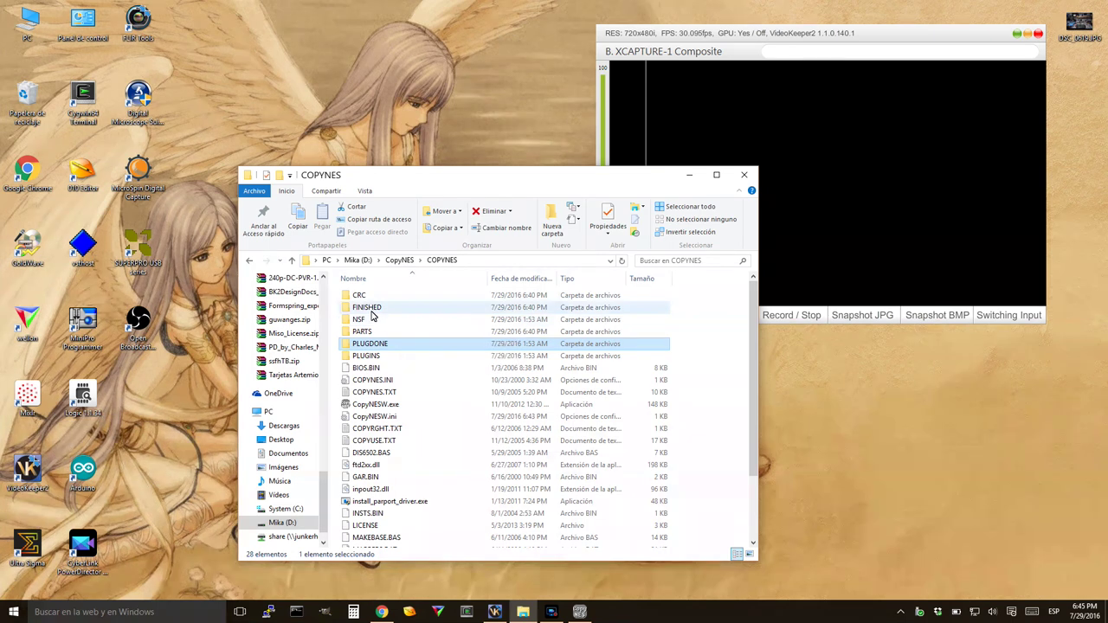
{"action": "double_click", "coordinate": [371, 310]}
{"action": "left_click", "coordinate": [376, 320]}
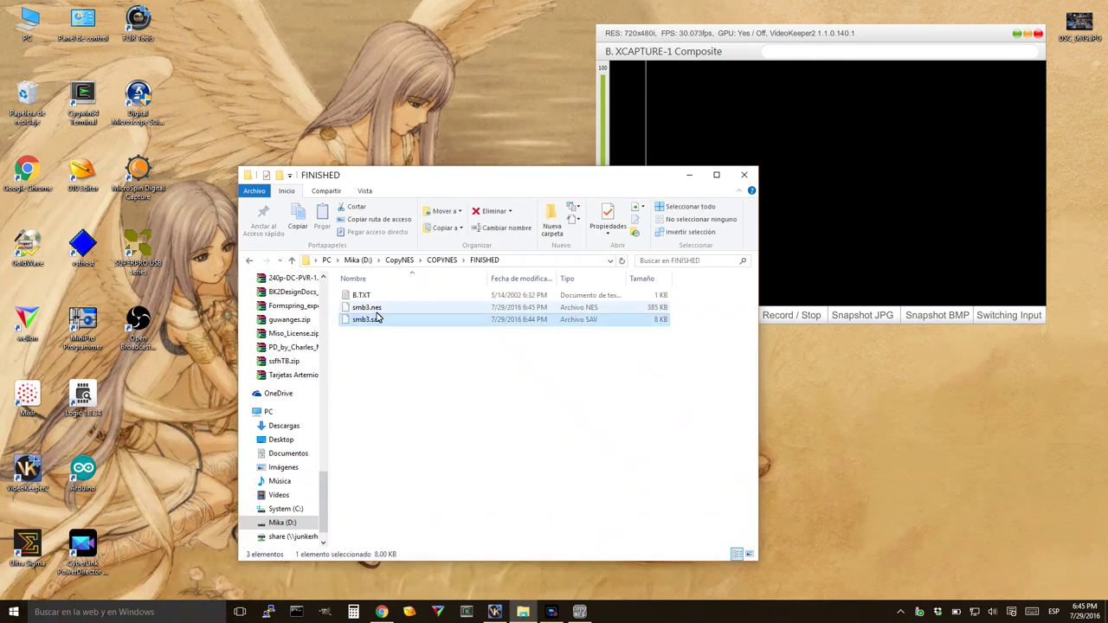
{"action": "key", "text": "Up"}
{"action": "right_click", "coordinate": [389, 319]}
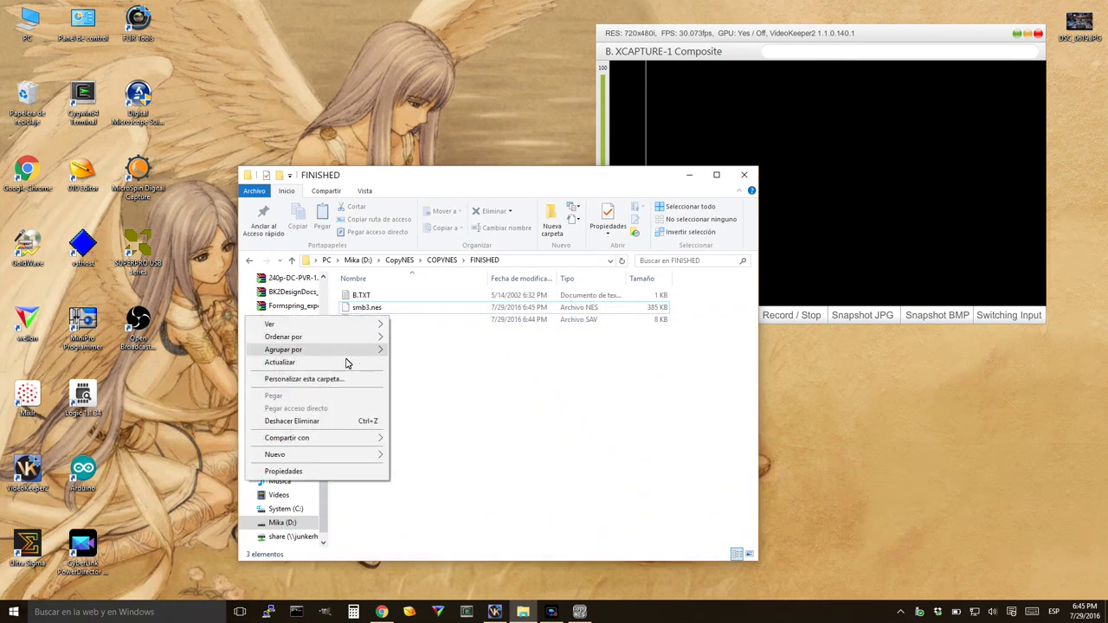
{"action": "right_click", "coordinate": [412, 316]}
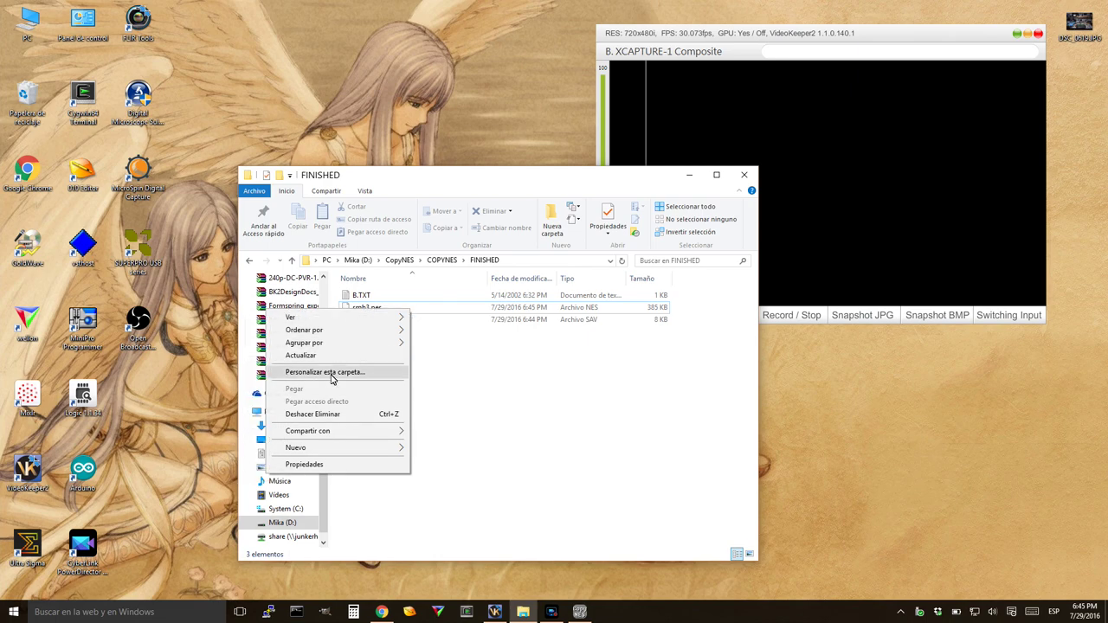
{"action": "left_click", "coordinate": [412, 319]}
Open smb3.nes in 010 Editor to inspect its header bytes, and close the editor.
{"action": "left_click", "coordinate": [372, 308]}
{"action": "right_click", "coordinate": [371, 308]}
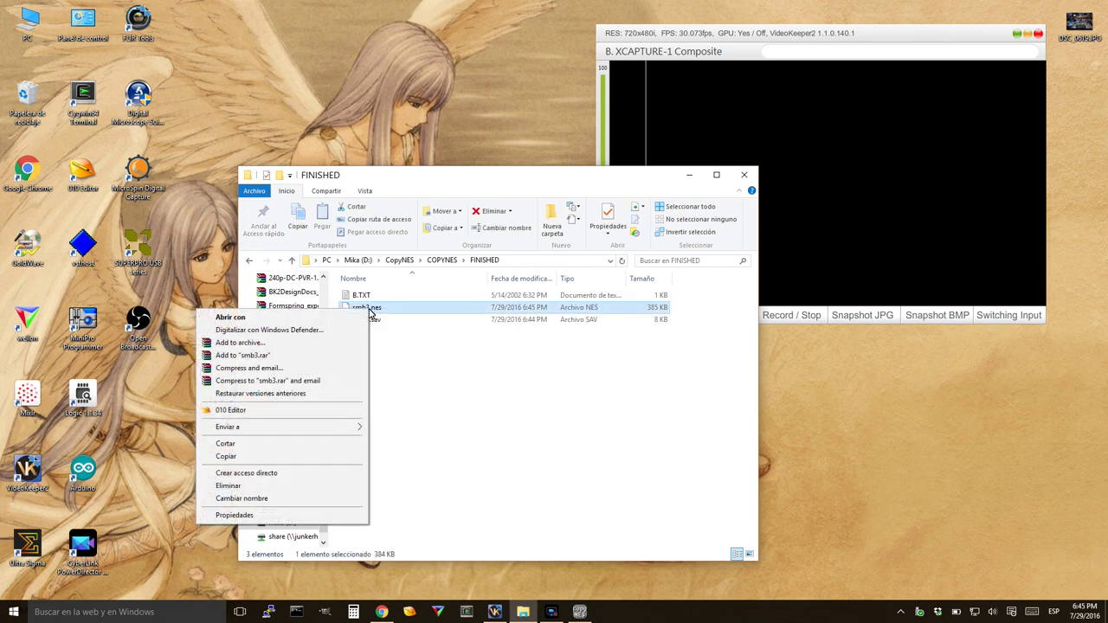
{"action": "left_click", "coordinate": [270, 412]}
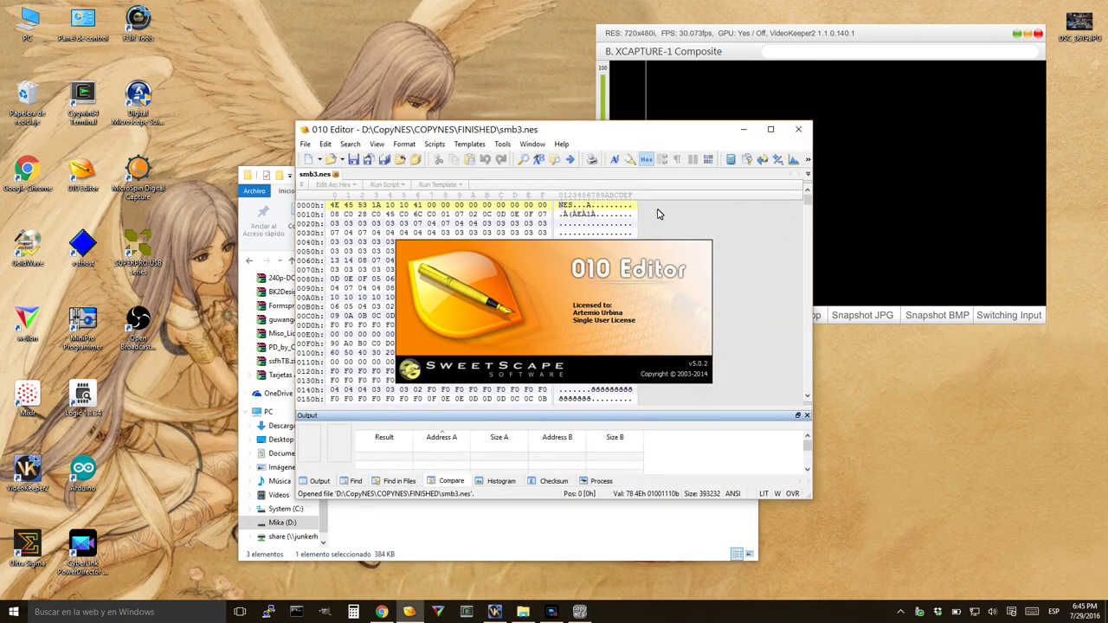
{"action": "left_click", "coordinate": [799, 129]}
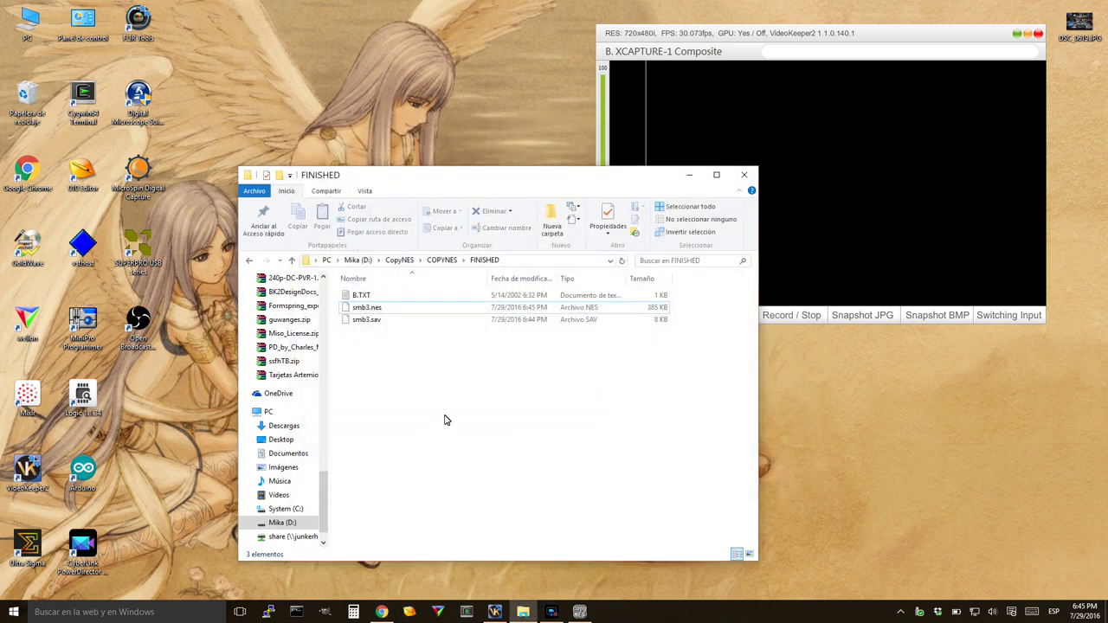
Go to the CRC folder inside COPYNES and open smb3.txt in 010 Editor.
{"action": "key", "text": "BackSpace"}
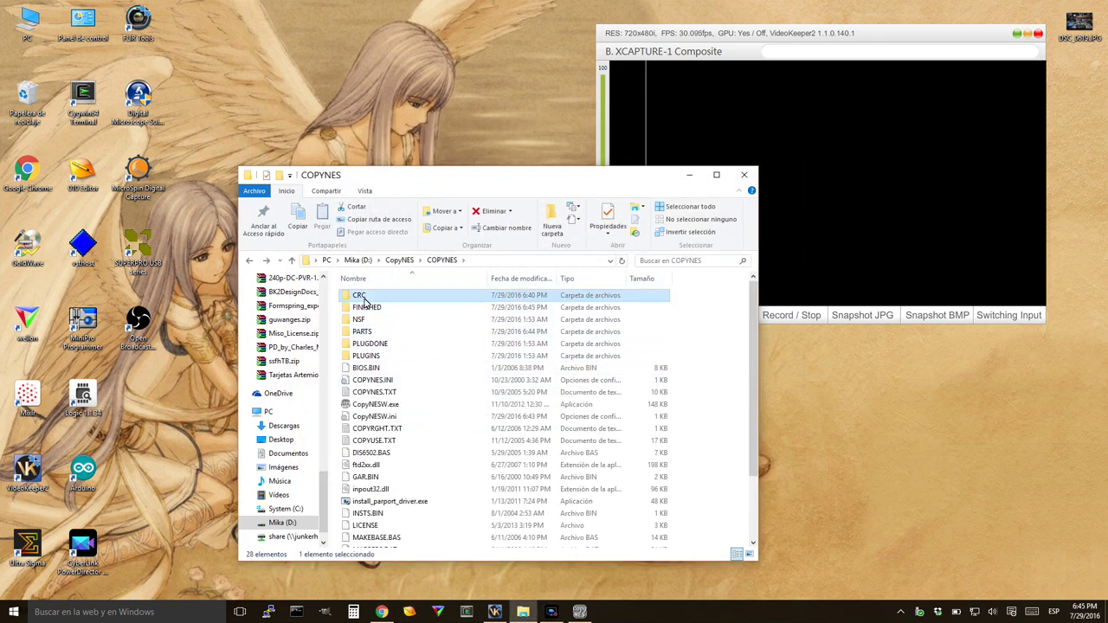
{"action": "double_click", "coordinate": [364, 303]}
{"action": "left_click", "coordinate": [355, 312]}
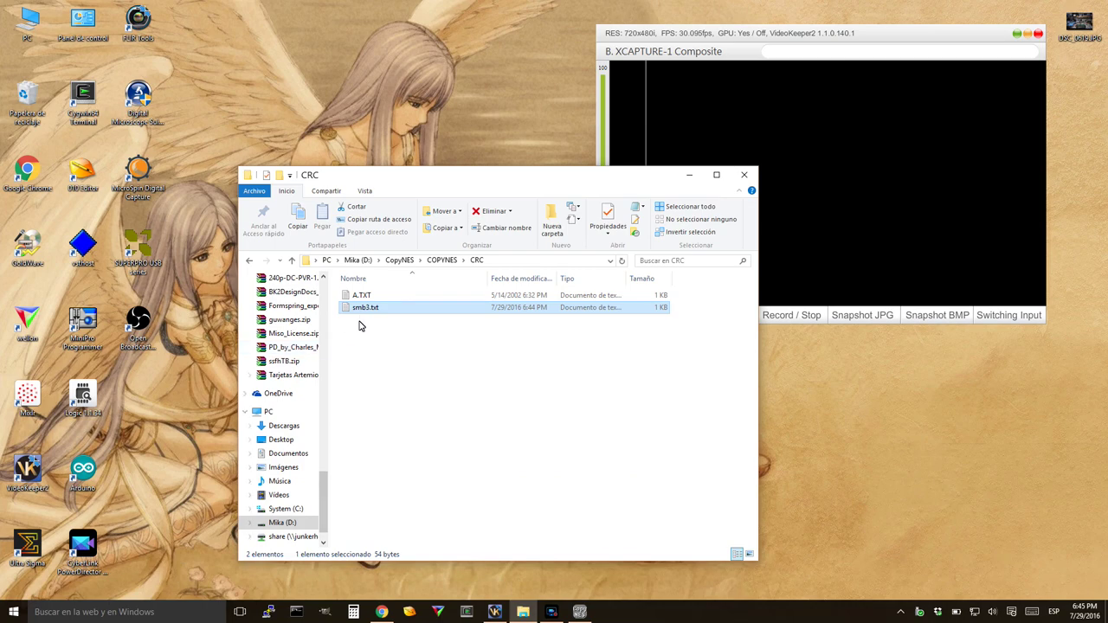
{"action": "right_click", "coordinate": [364, 310]}
{"action": "left_click", "coordinate": [255, 448]}
Copy the smb3.prg checksum A0ED7D20, search Google for it in Chrome and open the NintendoAge Super Mario Bros. 3 result.
{"action": "double_click", "coordinate": [371, 208]}
{"action": "key", "text": "ctrl+c"}
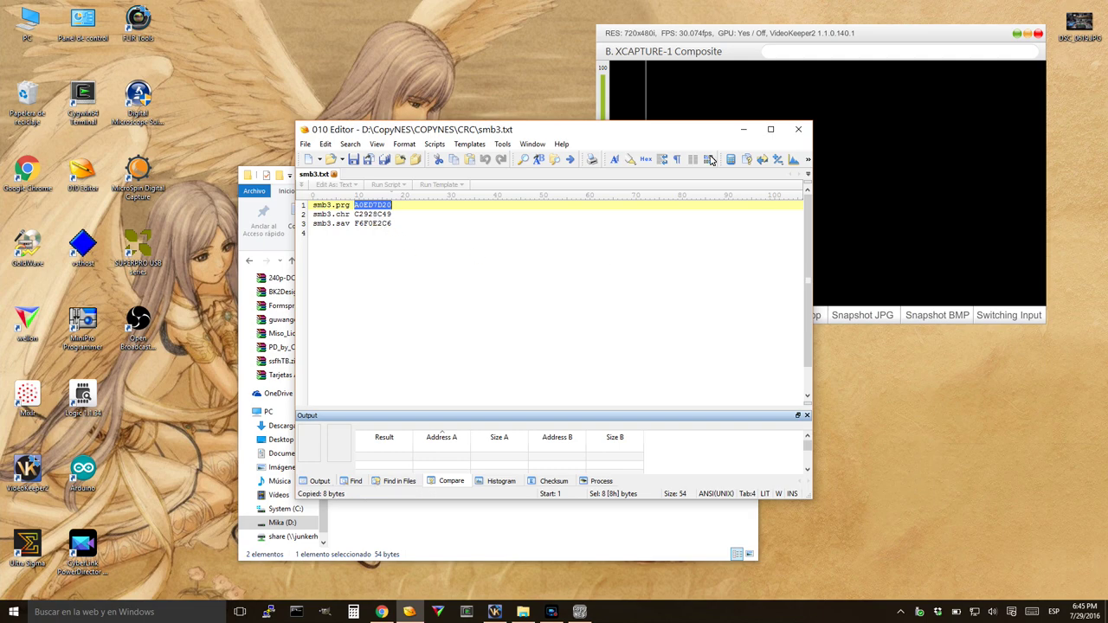
{"action": "left_click", "coordinate": [381, 612]}
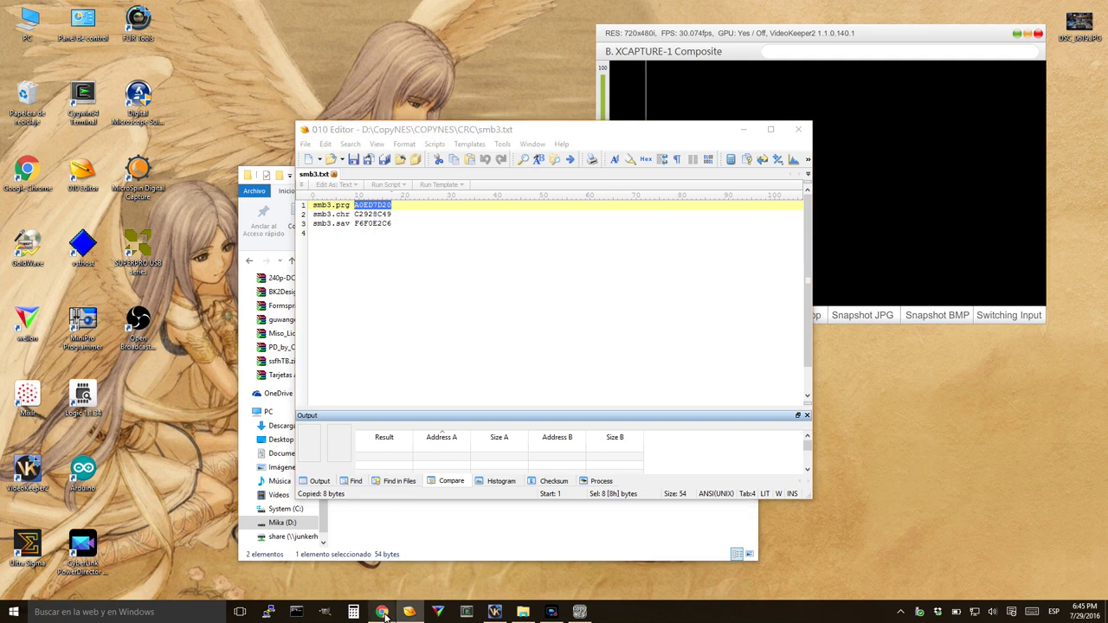
{"action": "left_click", "coordinate": [440, 246]}
{"action": "key", "text": "ctrl+v"}
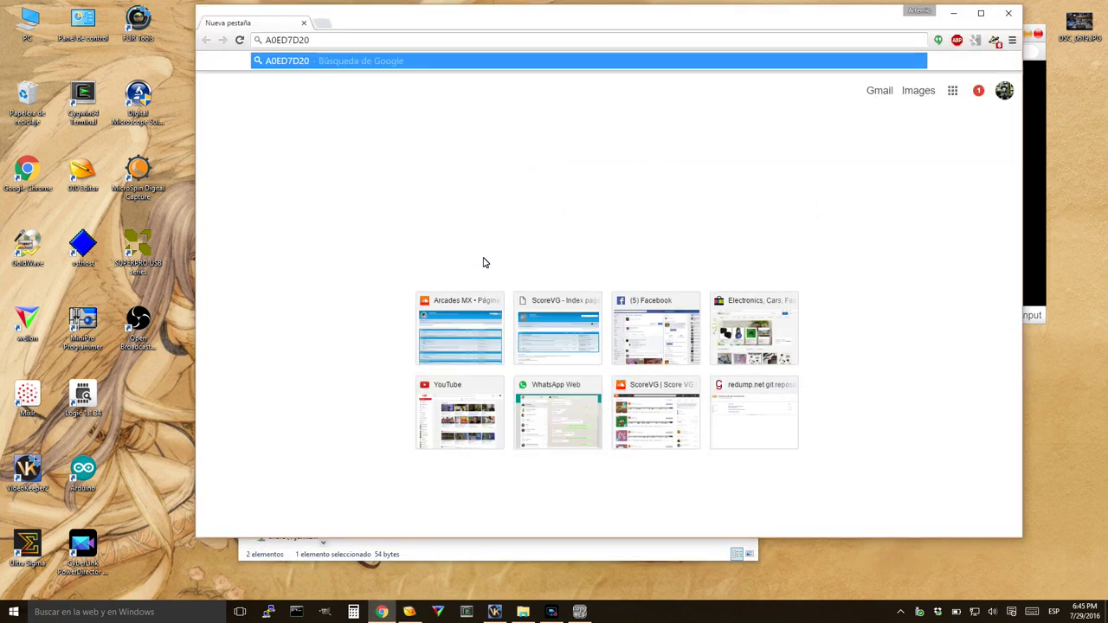
{"action": "key", "text": "Return"}
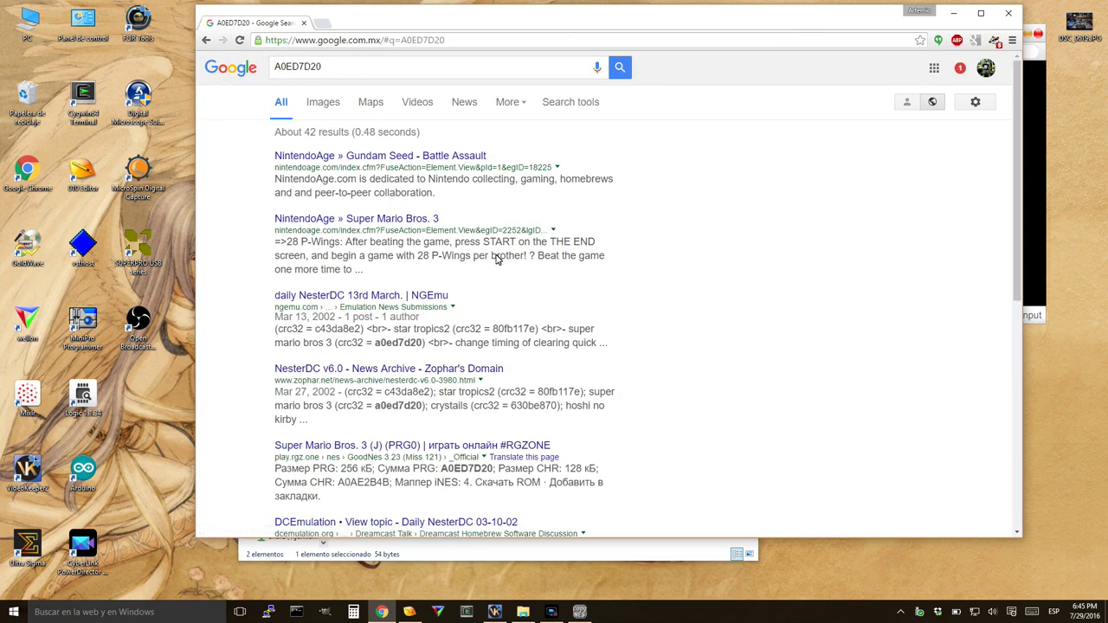
{"action": "left_click", "coordinate": [373, 222]}
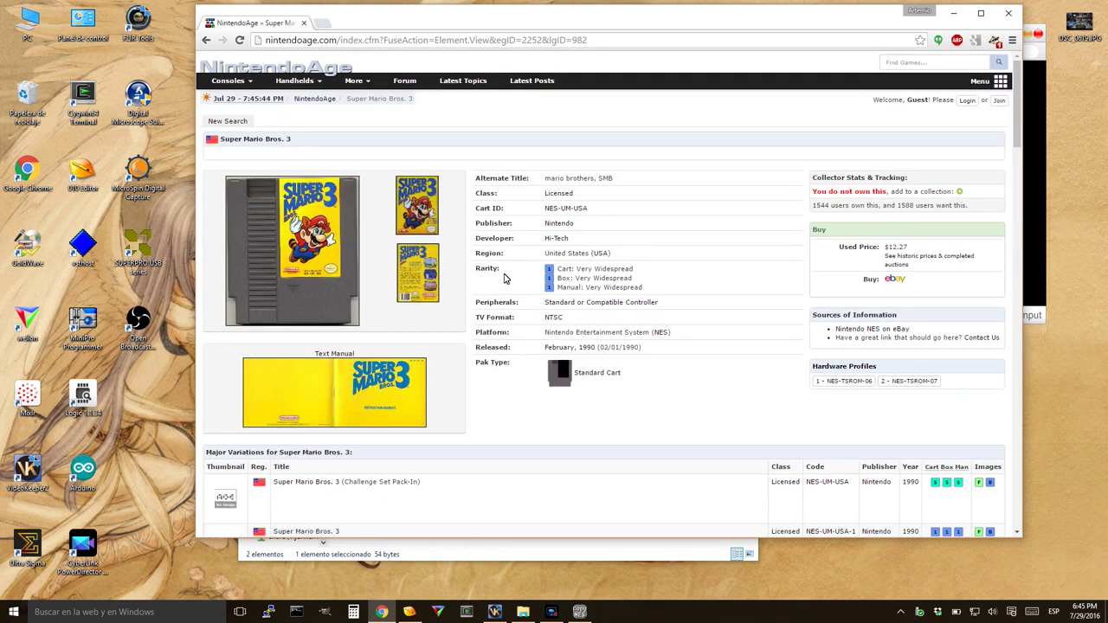
Copy the smb3.chr checksum C2928C49 from 010 Editor and search Google for it in Chrome.
{"action": "key", "text": "alt+Tab"}
{"action": "double_click", "coordinate": [372, 218]}
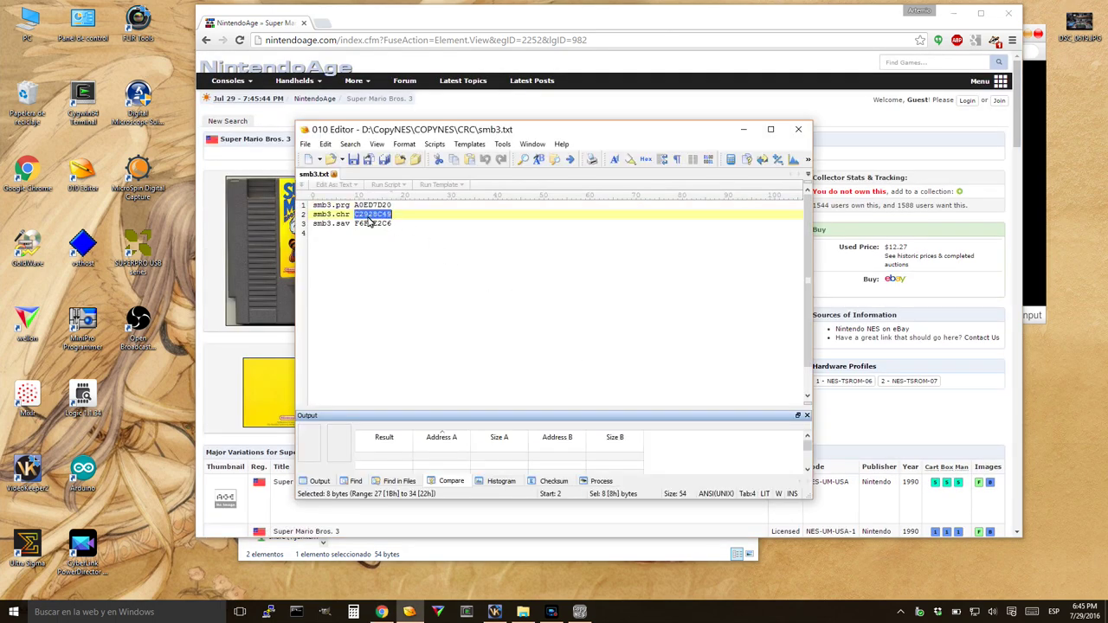
{"action": "key", "text": "ctrl+c"}
{"action": "left_click", "coordinate": [511, 40]}
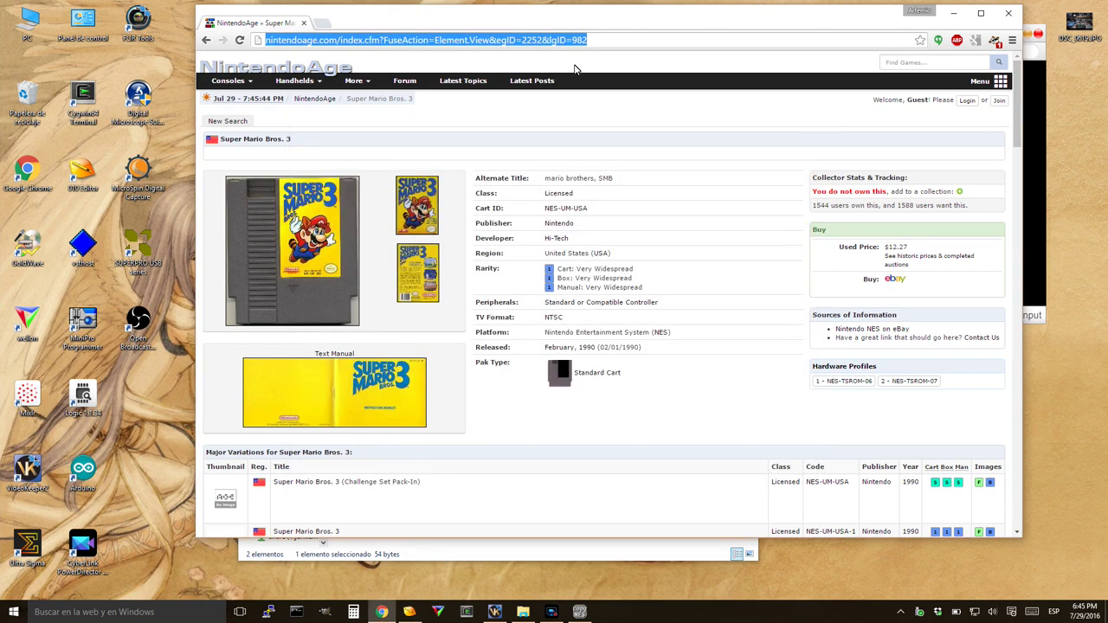
{"action": "key", "text": "ctrl+v"}
{"action": "key", "text": "Return"}
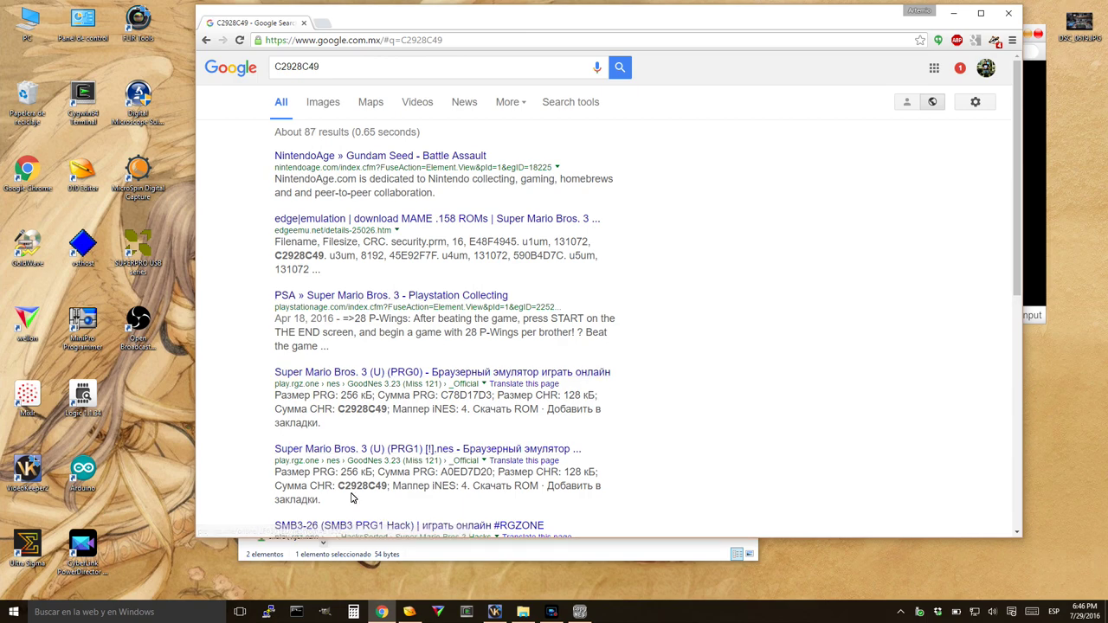
Switch to the CopyNES client with the video capture window in view, play the inserted cartridge, and end the play session.
{"action": "key", "text": "alt+Tab"}
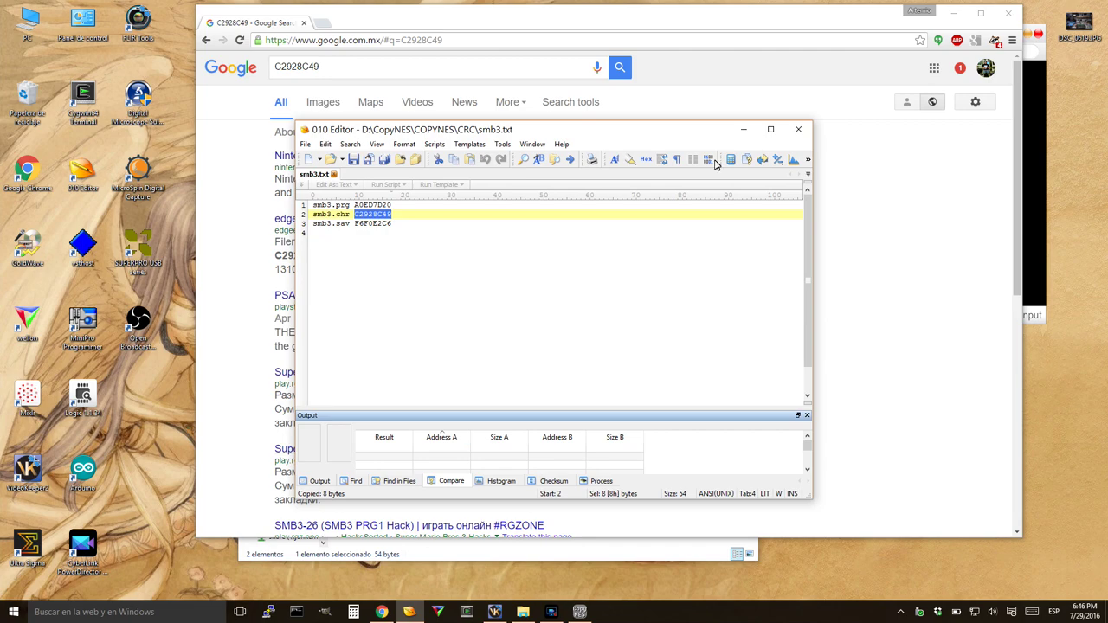
{"action": "key", "text": "alt+Tab"}
{"action": "key", "text": "alt+Tab"}
{"action": "key", "text": "alt+Tab"}
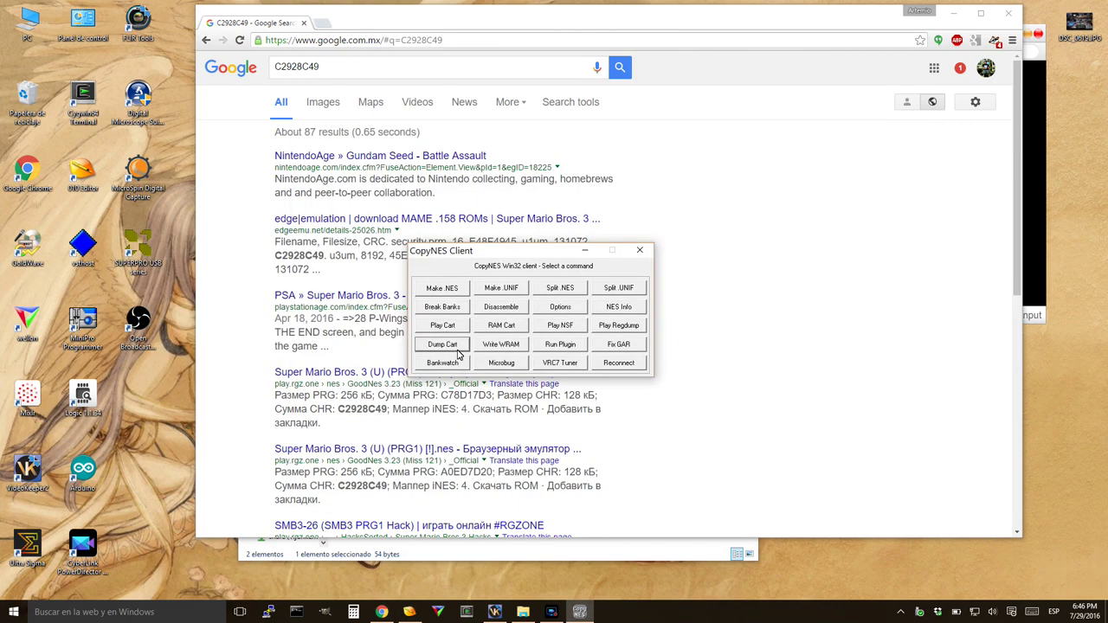
{"action": "left_click", "coordinate": [1045, 257]}
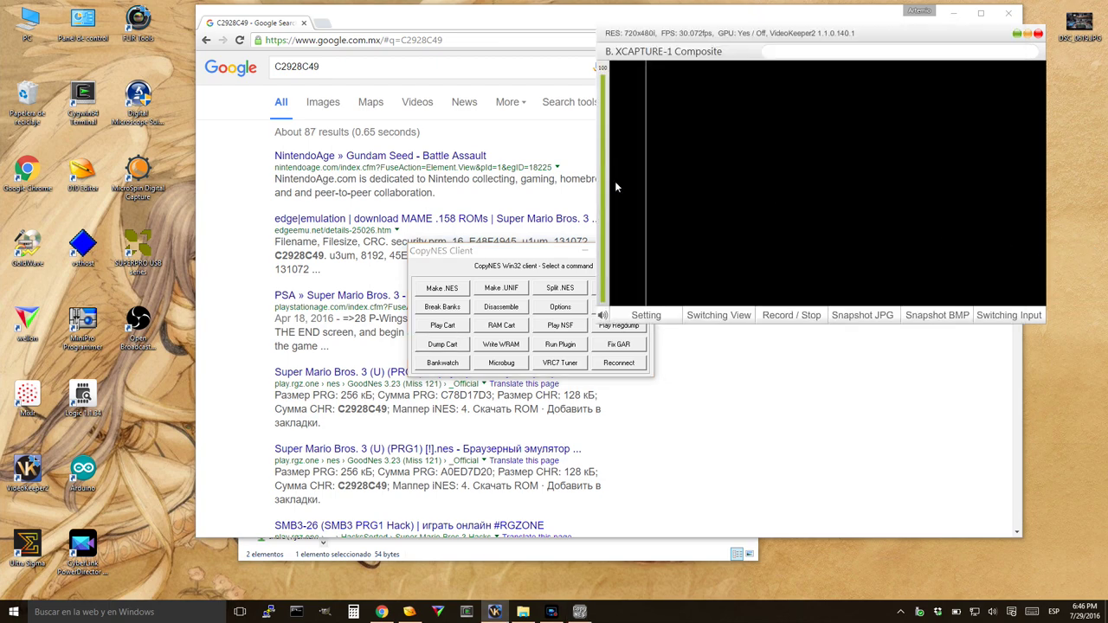
{"action": "left_click", "coordinate": [442, 325]}
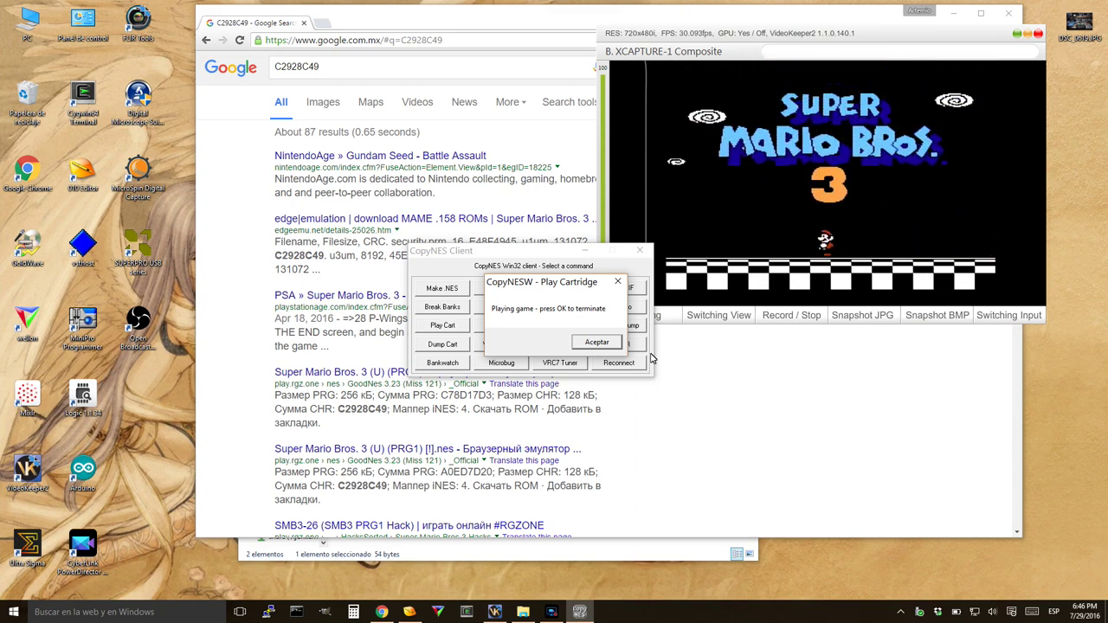
{"action": "left_click", "coordinate": [598, 343]}
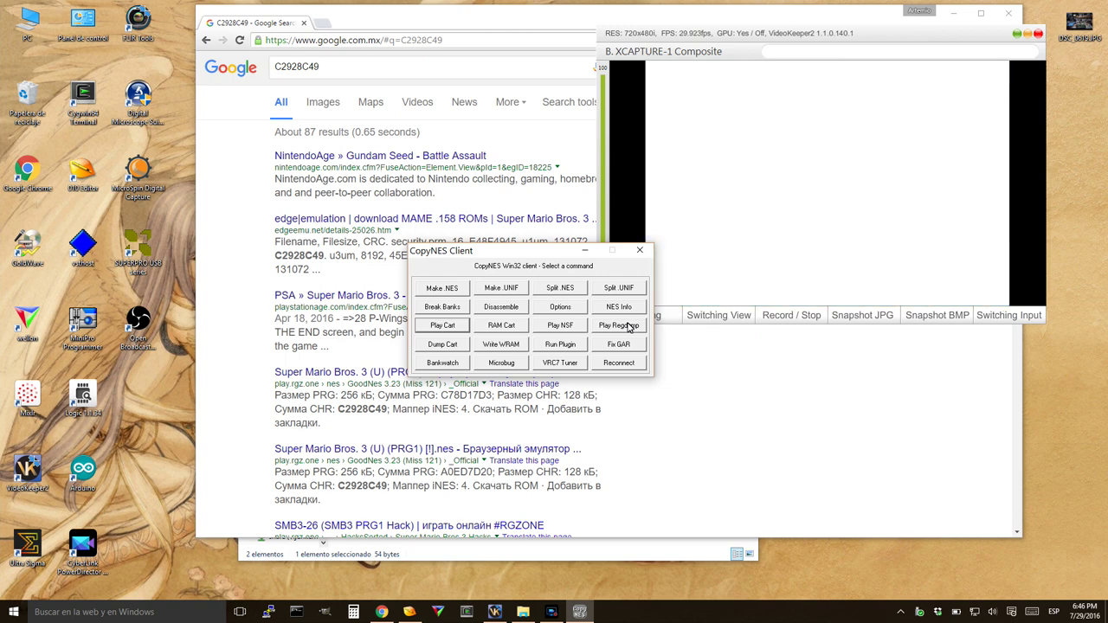
Test-play the newly inserted Tecmo cartridge, end the play session, and open the plugin selection for dumping it.
{"action": "left_click", "coordinate": [442, 326]}
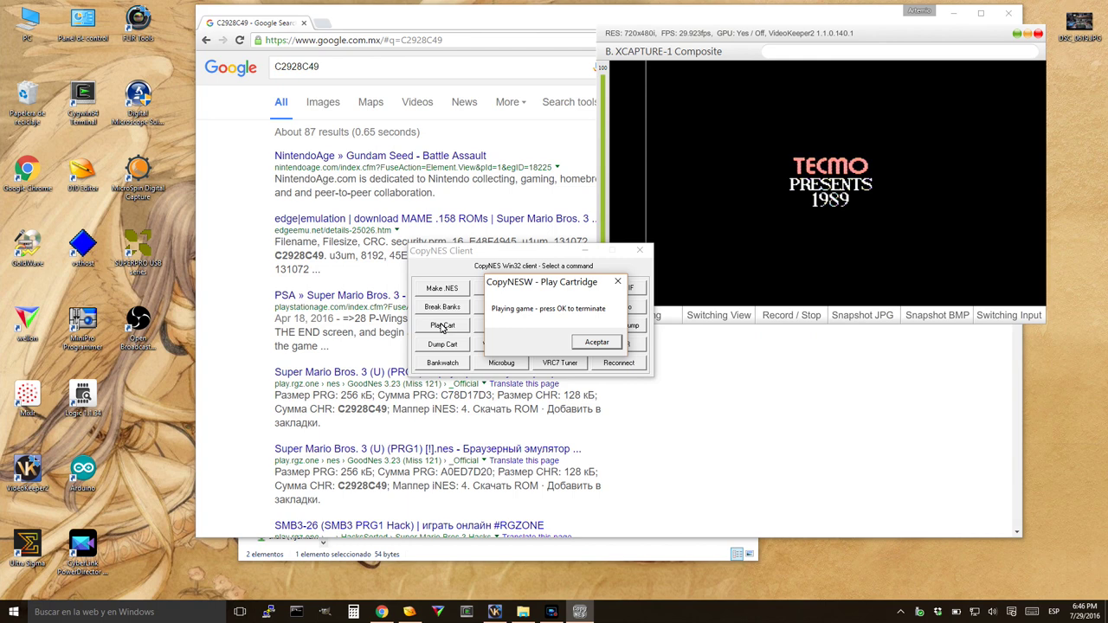
{"action": "left_click", "coordinate": [593, 346]}
{"action": "left_click", "coordinate": [442, 347]}
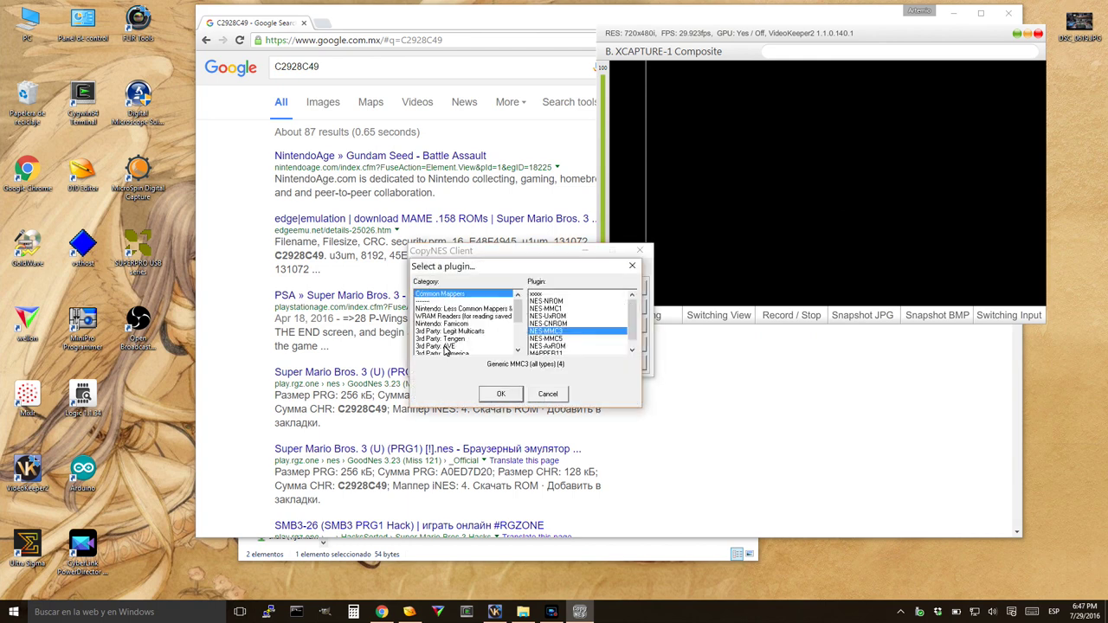
Switch to Chrome and search Google for "ninja gaiden mapper".
{"action": "left_click", "coordinate": [255, 280]}
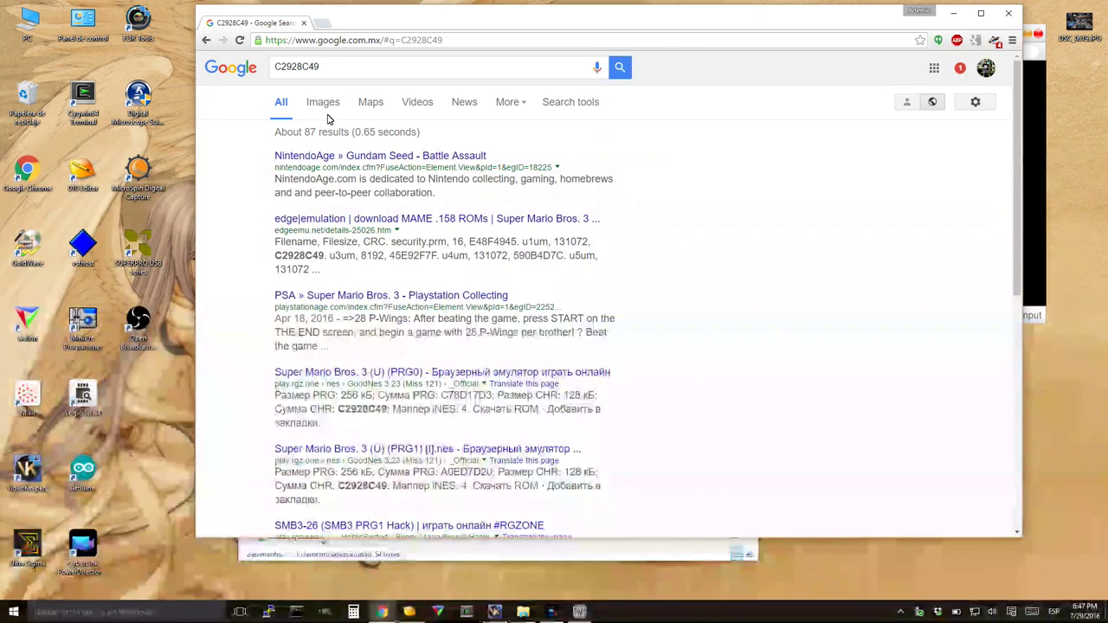
{"action": "double_click", "coordinate": [338, 67]}
{"action": "type", "text": "nin"}
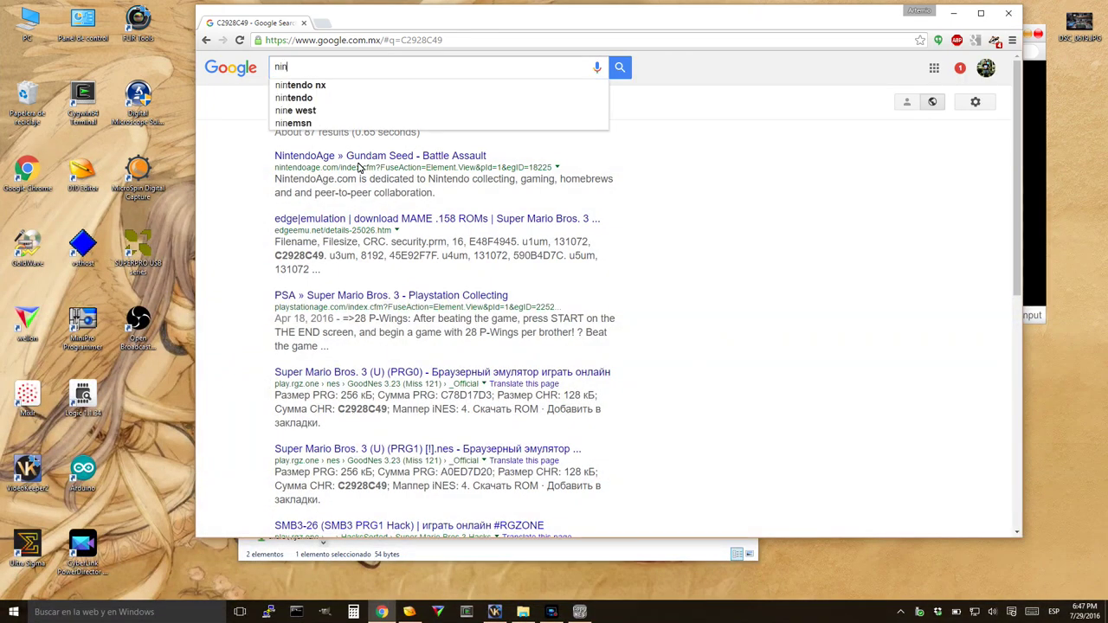
{"action": "type", "text": "ja gaiden"}
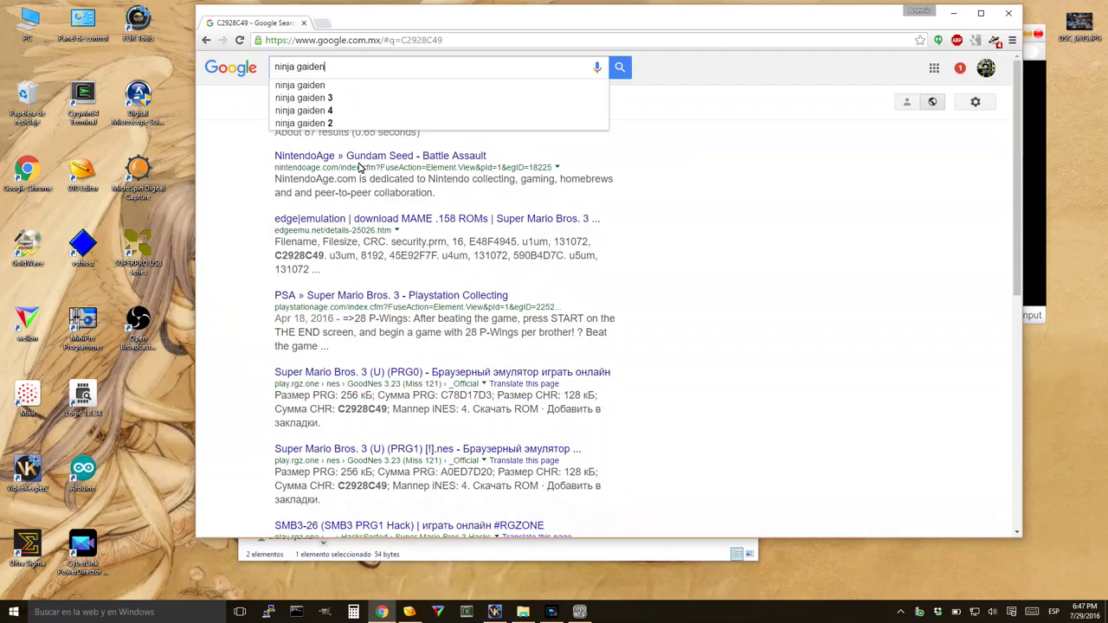
{"action": "type", "text": " mapper"}
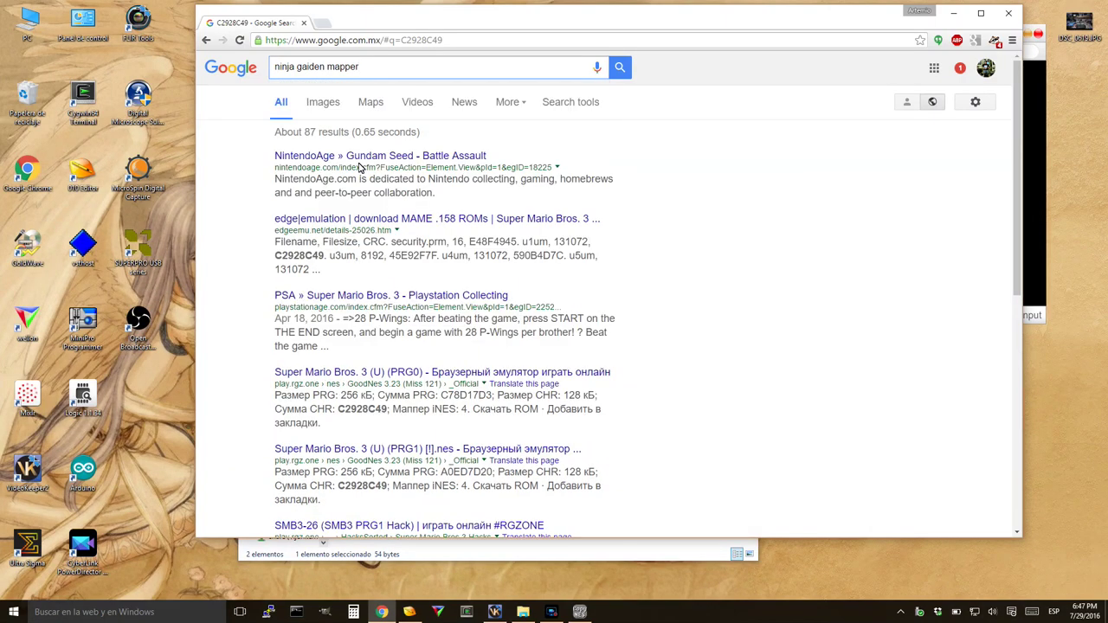
{"action": "key", "text": "Return"}
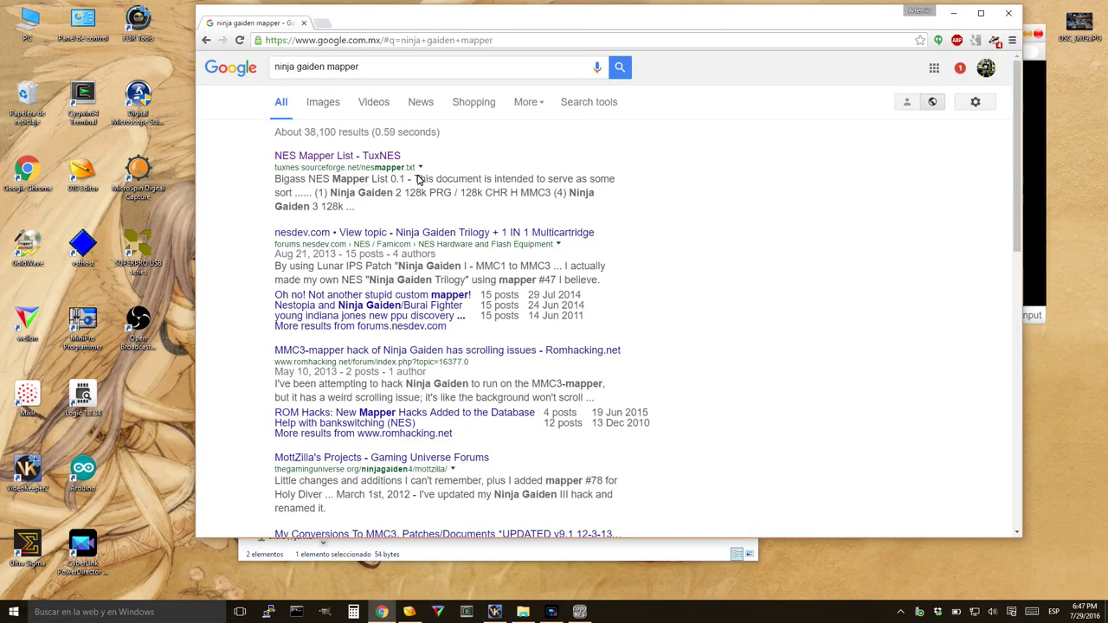
Open the TuxNES NES Mapper List result and find "ninja gaiden" within the document.
{"action": "left_click", "coordinate": [375, 161]}
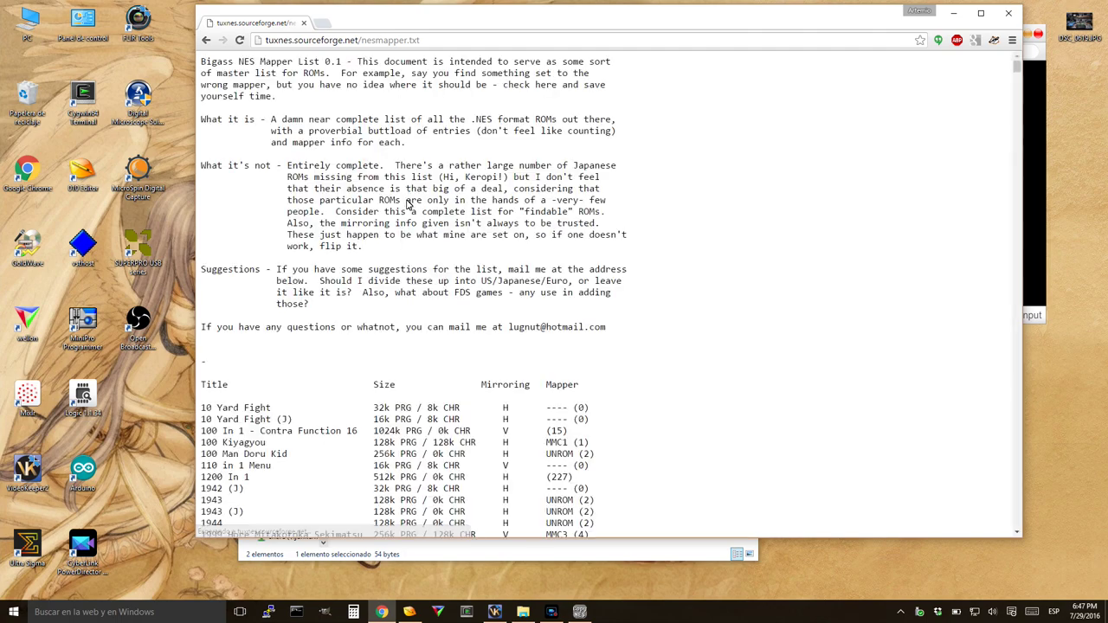
{"action": "key", "text": "ctrl+f"}
{"action": "type", "text": "nin"}
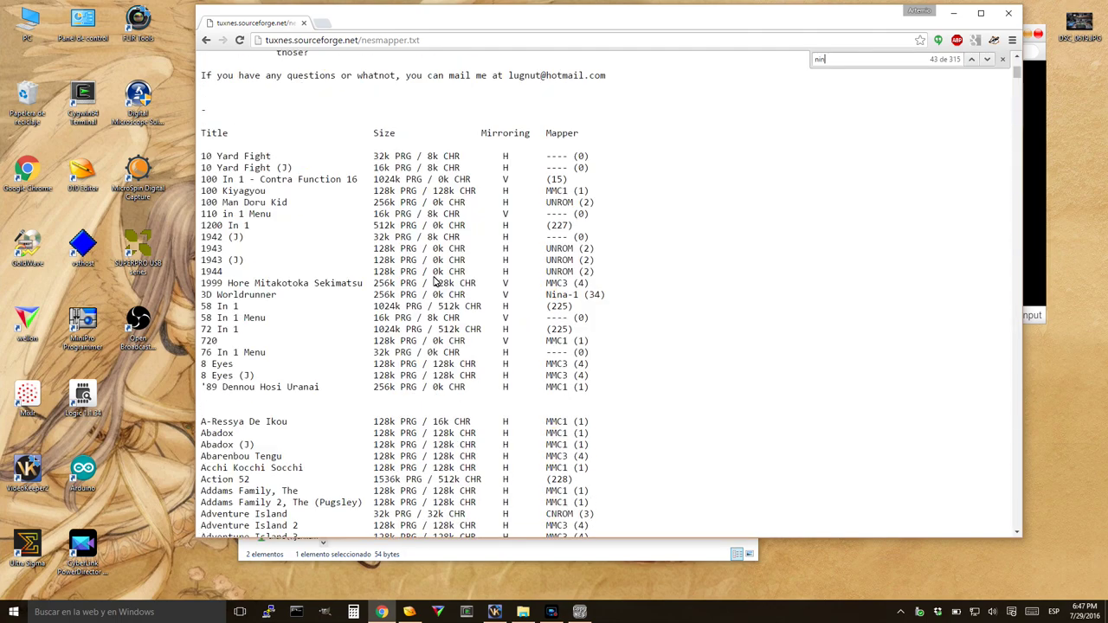
{"action": "type", "text": "ja gaiden"}
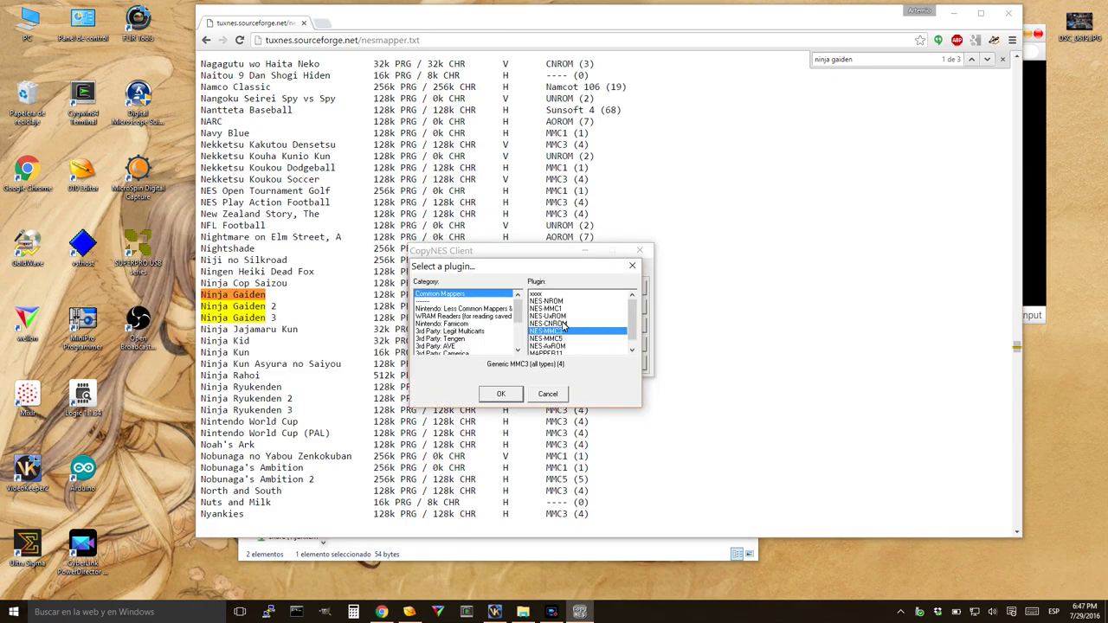
Dump the cartridge in the CopyNES client using the NES-MMC1 plugin and the ROM filename ninjagaiden.
{"action": "left_click", "coordinate": [569, 309]}
{"action": "left_click", "coordinate": [502, 394]}
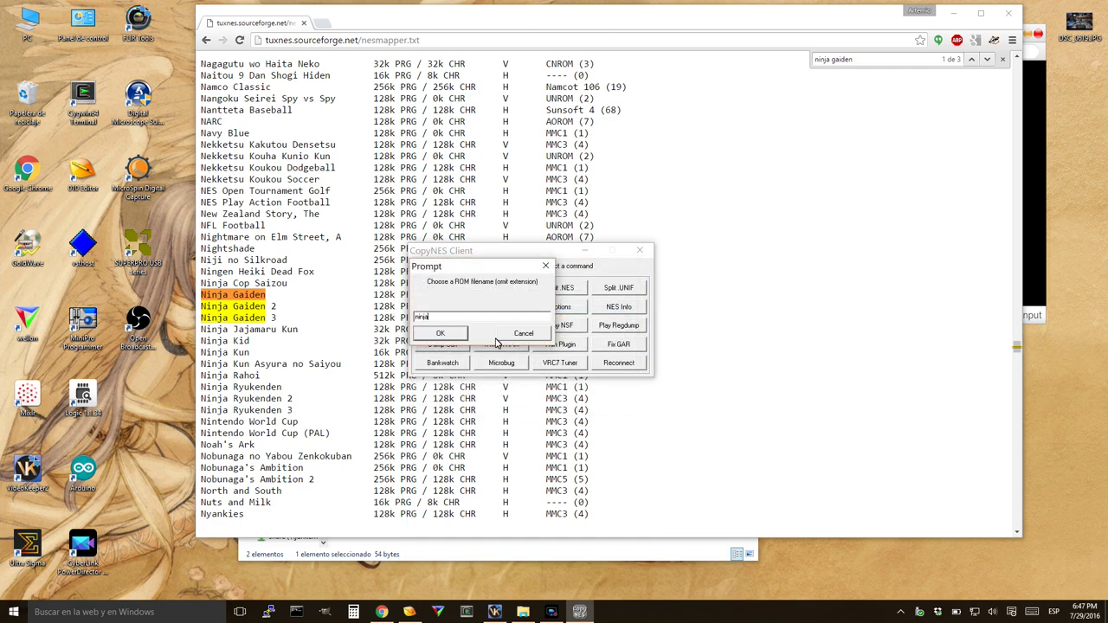
{"action": "key", "text": "Return"}
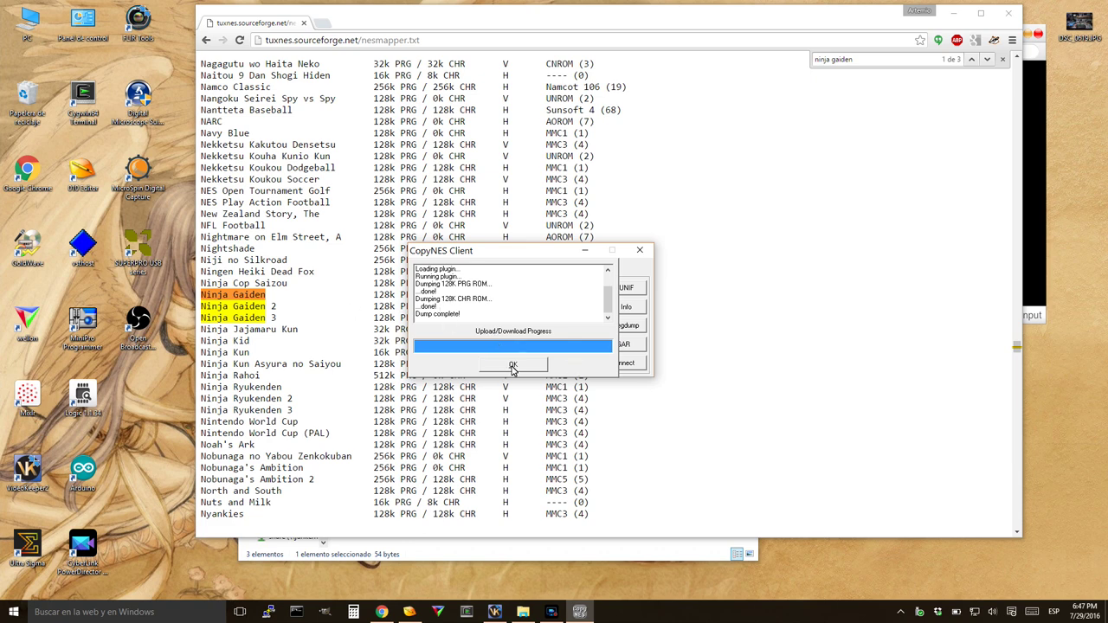
{"action": "left_click", "coordinate": [513, 366]}
{"action": "left_click", "coordinate": [571, 342]}
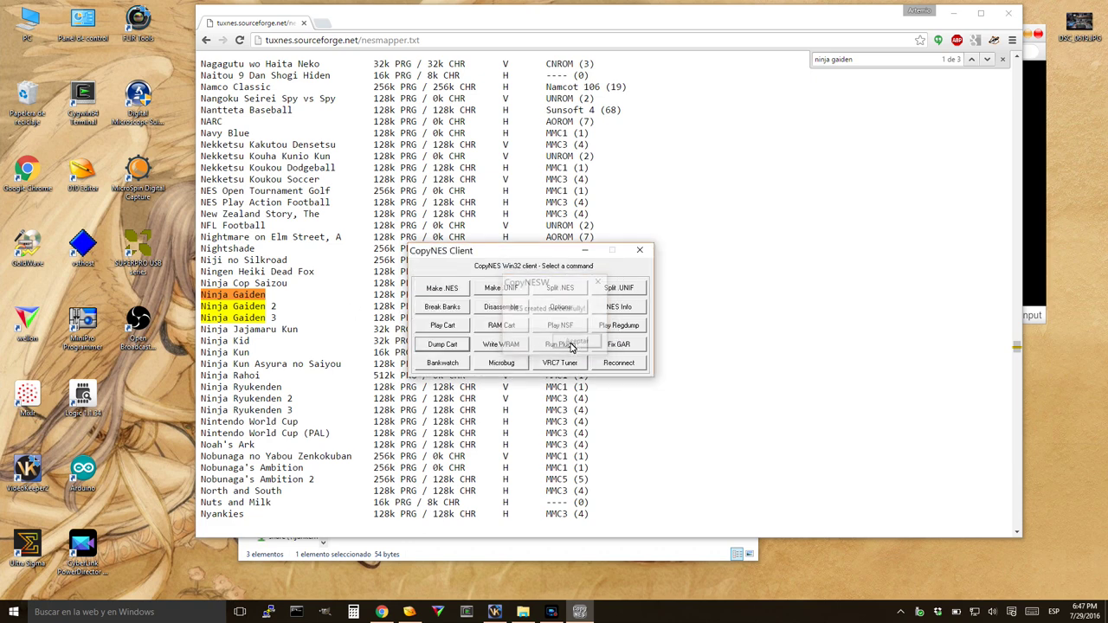
Minimize the browser and open ninjagaiden.txt from the CRC folder in 010 Editor.
{"action": "left_click", "coordinate": [949, 15]}
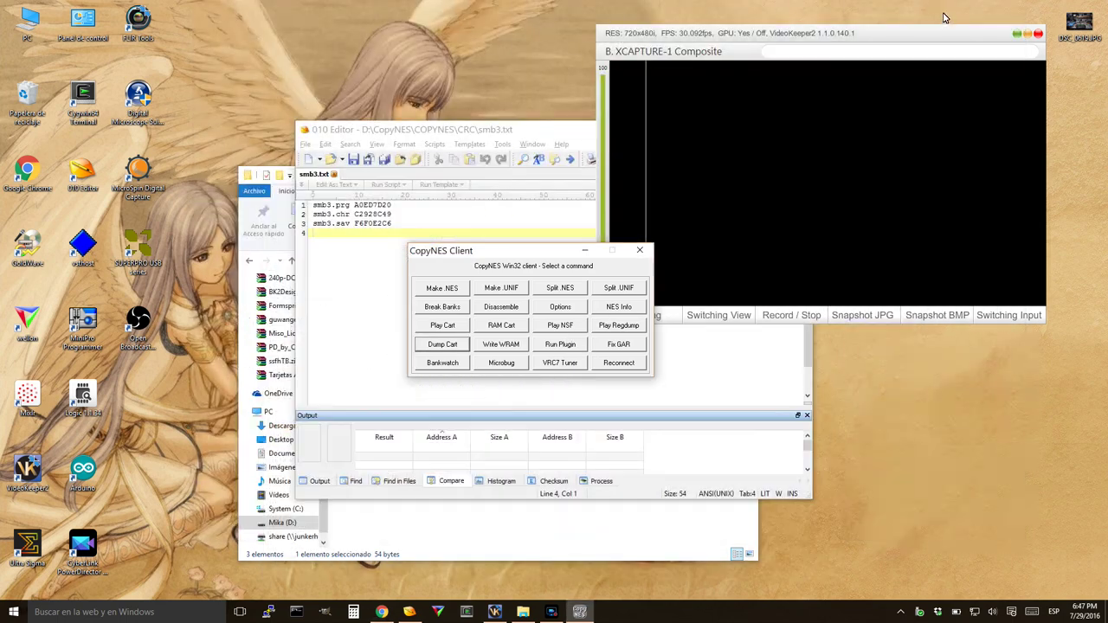
{"action": "left_click", "coordinate": [342, 256]}
{"action": "left_click", "coordinate": [413, 516]}
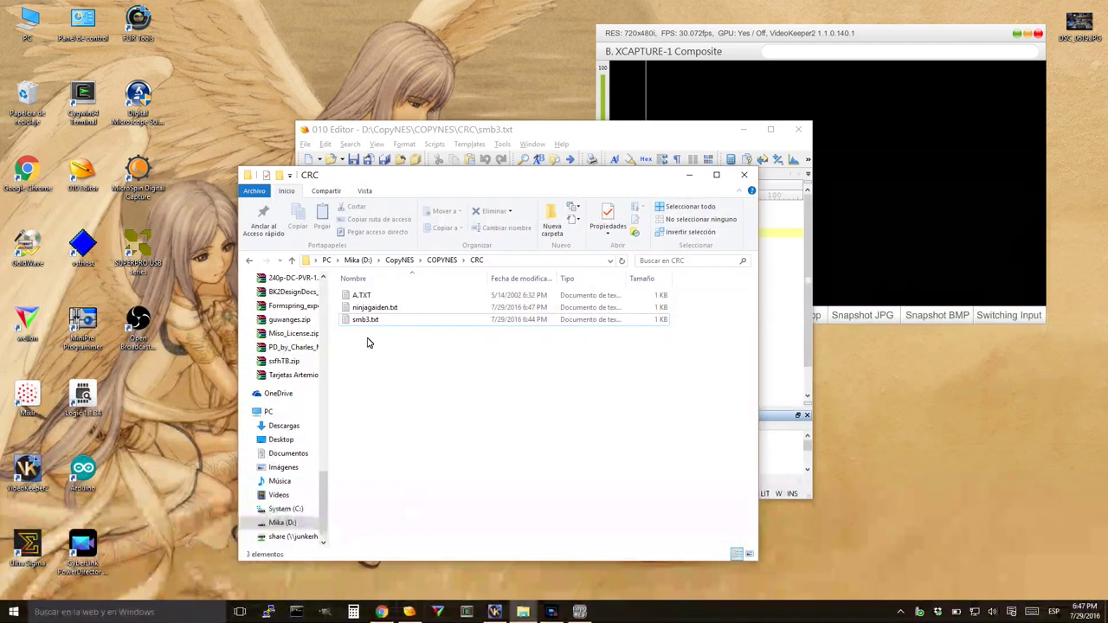
{"action": "left_click", "coordinate": [372, 308]}
{"action": "key", "text": "Return"}
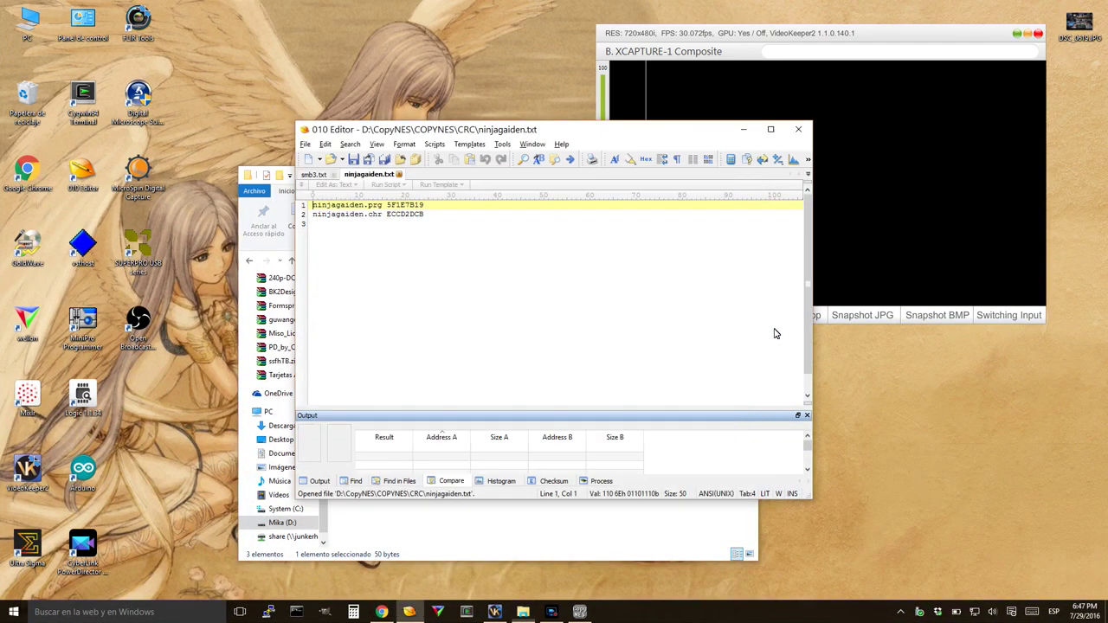
Copy the ninjagaiden.prg checksum 5F1E7B19 and search Google for it in a new Chrome tab.
{"action": "double_click", "coordinate": [413, 206]}
{"action": "key", "text": "ctrl+c"}
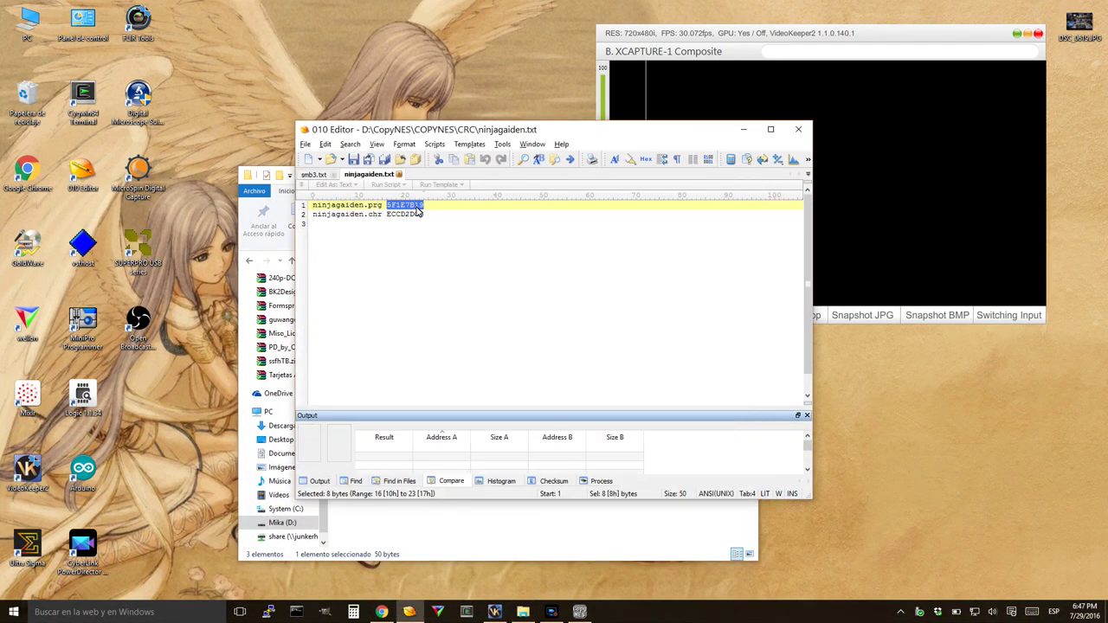
{"action": "key", "text": "alt+Tab"}
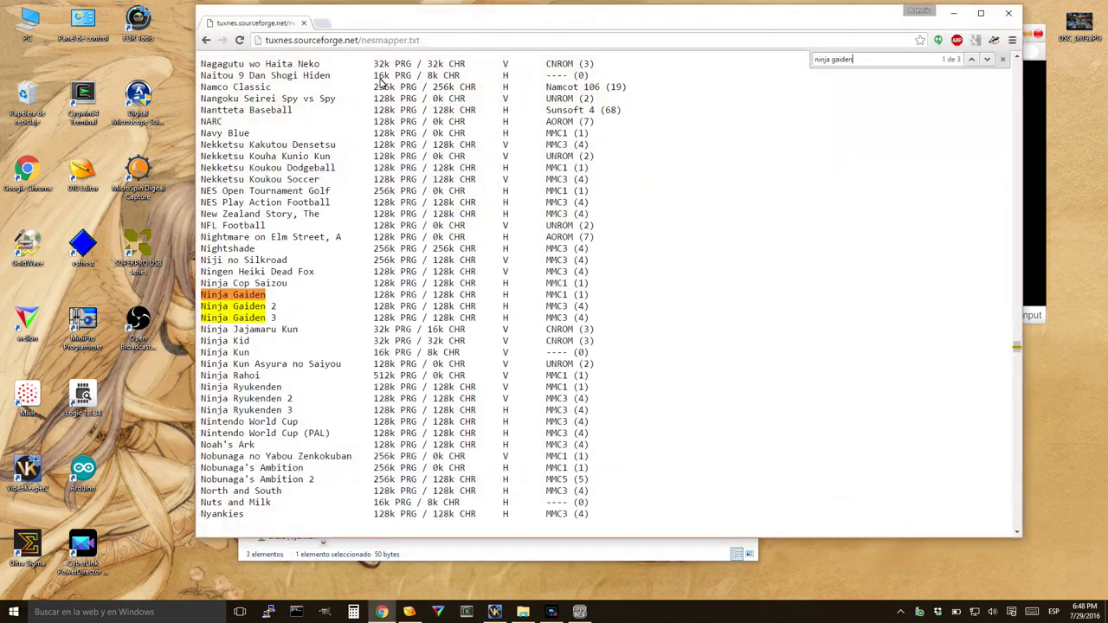
{"action": "key", "text": "ctrl+t"}
{"action": "key", "text": "ctrl+v"}
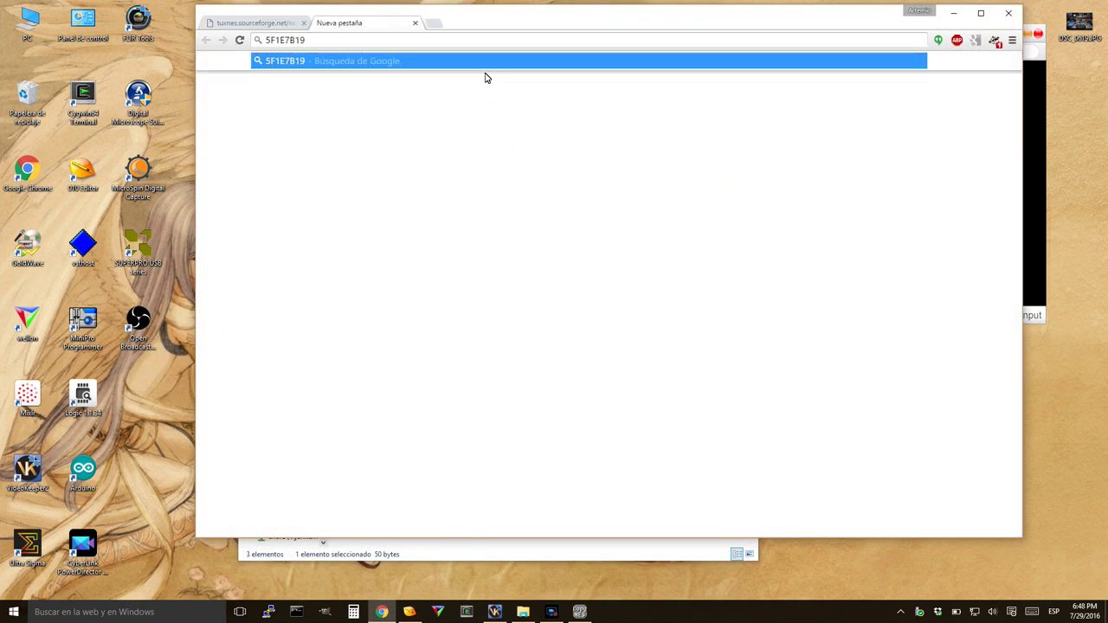
{"action": "key", "text": "Return"}
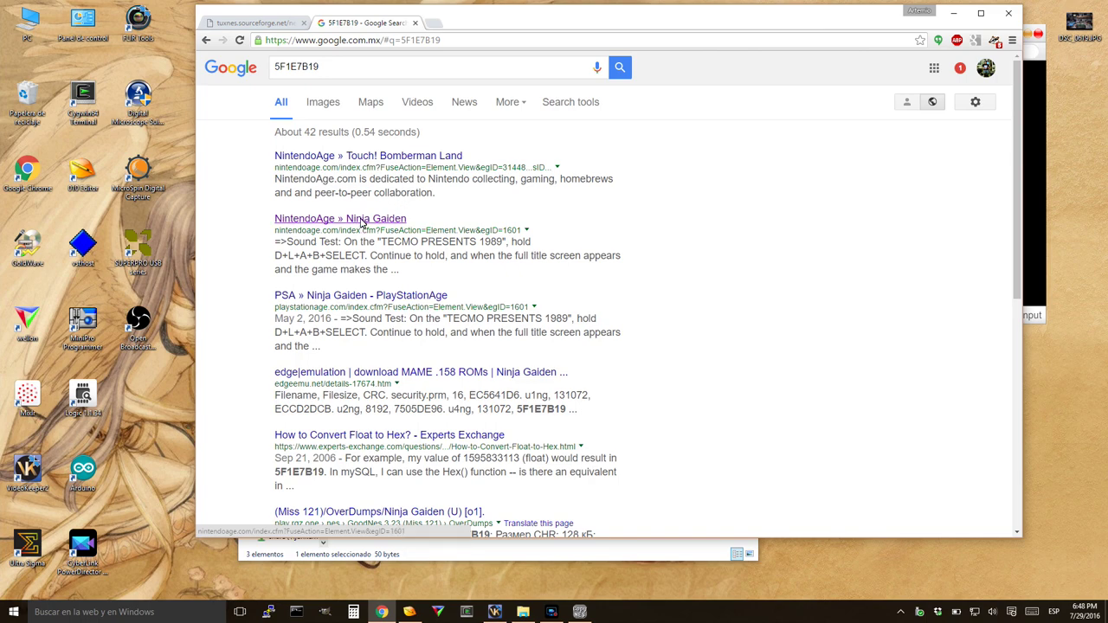
Switch to 010 Editor and copy the ninjagaiden.chr checksum ECCD2DCB from ninjagaiden.txt.
{"action": "key", "text": "alt+Tab"}
{"action": "key", "text": "alt+Tab"}
{"action": "key", "text": "alt+Tab"}
{"action": "key", "text": "alt+Tab"}
{"action": "key", "text": "alt+Tab"}
{"action": "key", "text": "alt+Tab"}
{"action": "key", "text": "alt+Tab"}
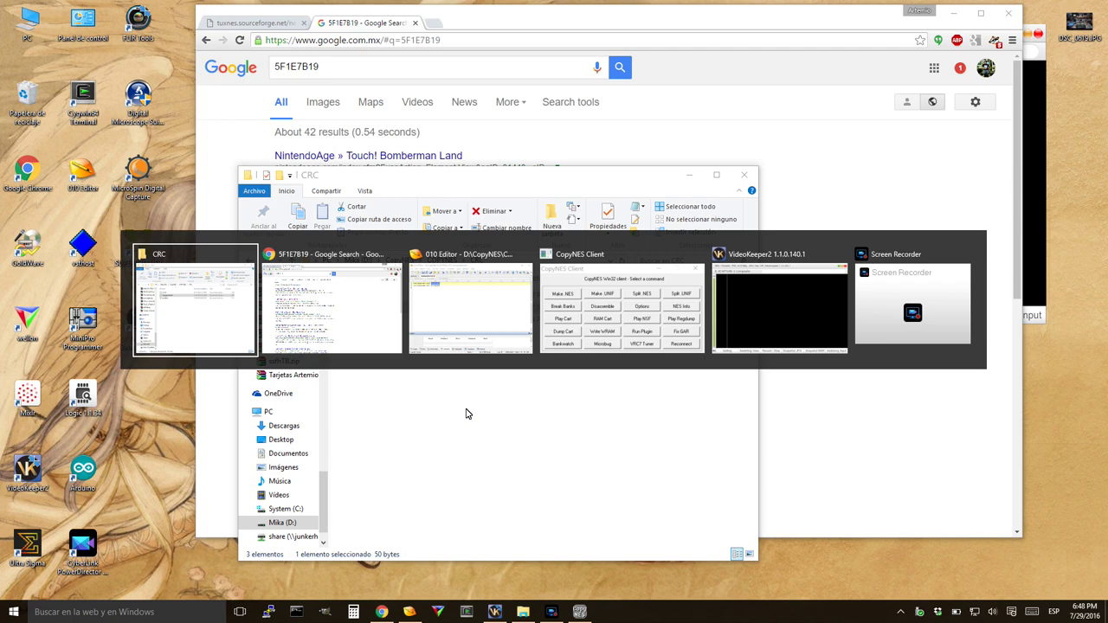
{"action": "left_click", "coordinate": [364, 319]}
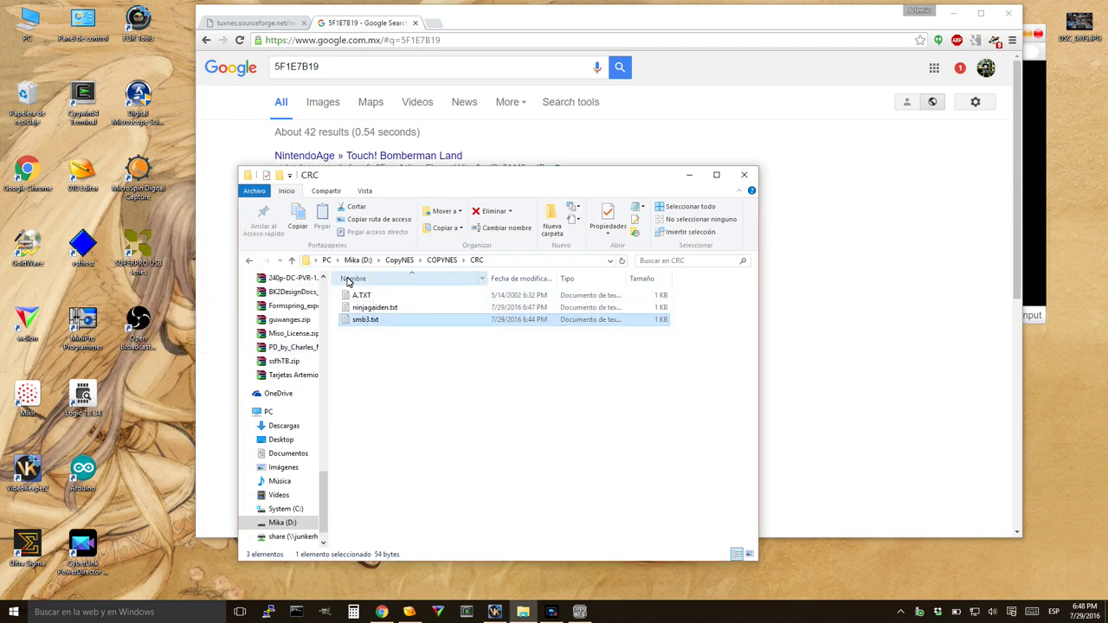
{"action": "key", "text": "alt+Tab"}
{"action": "left_click", "coordinate": [439, 273]}
{"action": "double_click", "coordinate": [412, 215]}
{"action": "key", "text": "ctrl+c"}
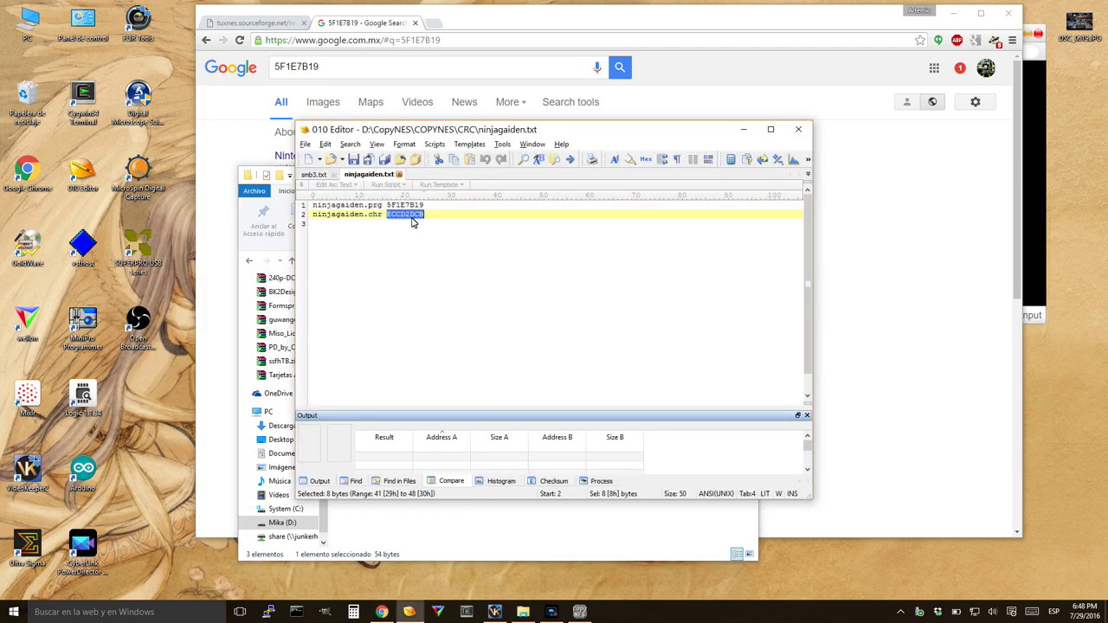
Switch to Chrome, search Google for the copied checksum ECCD2DCB, and open the NintendoAge Ninja Gaiden result.
{"action": "left_click", "coordinate": [905, 306]}
{"action": "key", "text": "ctrl+a"}
{"action": "key", "text": "ctrl+v"}
{"action": "key", "text": "Return"}
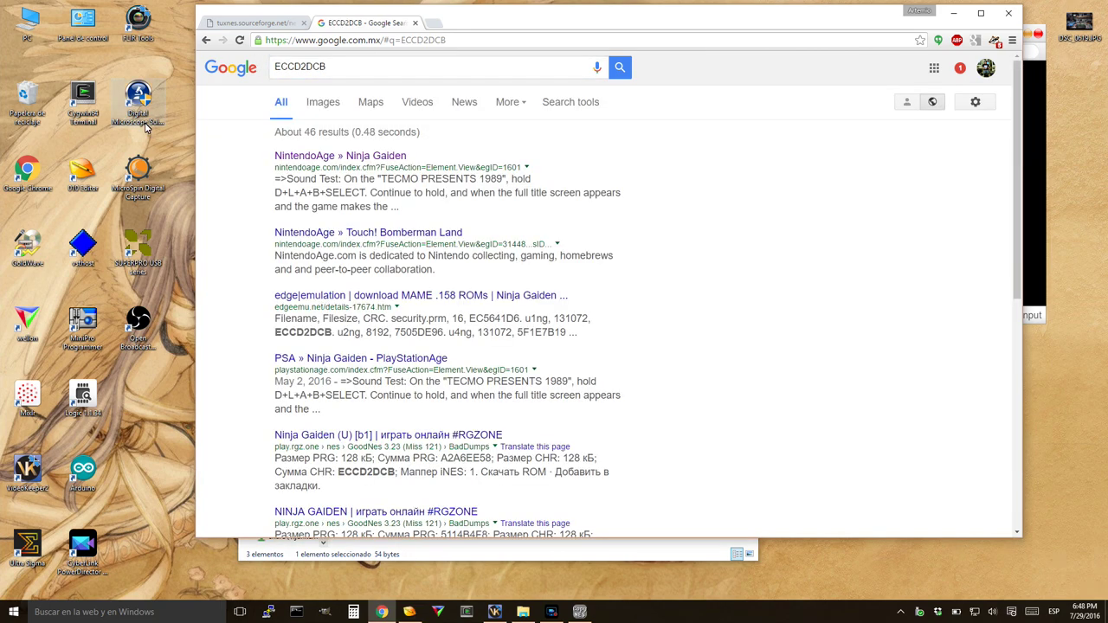
{"action": "left_click", "coordinate": [327, 157]}
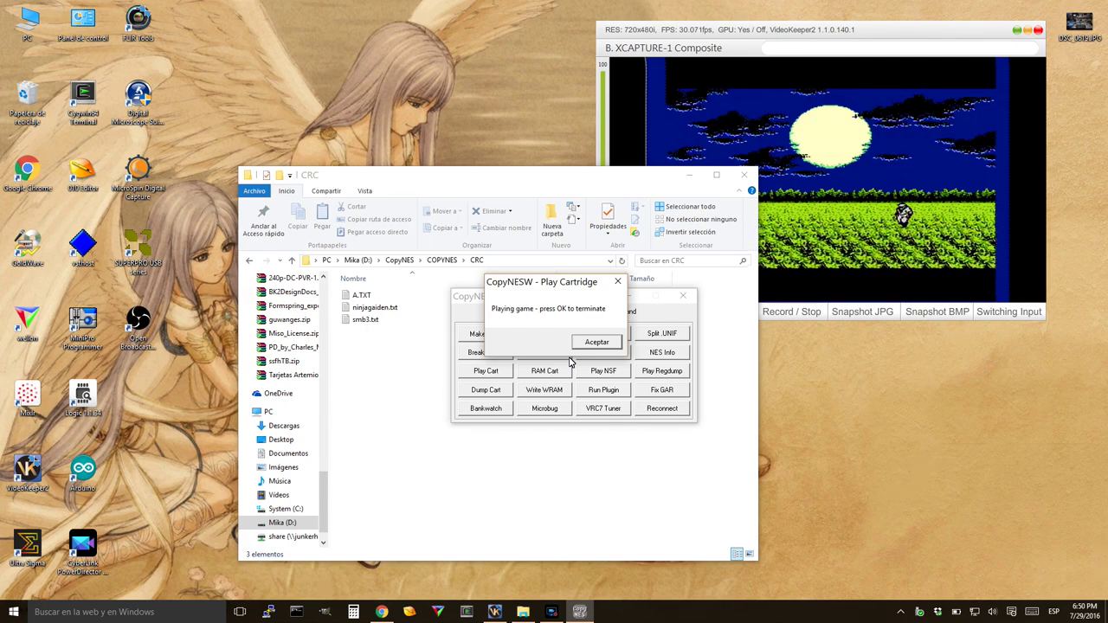
Switch to VideoKeeper2 and start recording the Ninja Gaiden game video from the composite capture.
{"action": "left_click", "coordinate": [790, 314]}
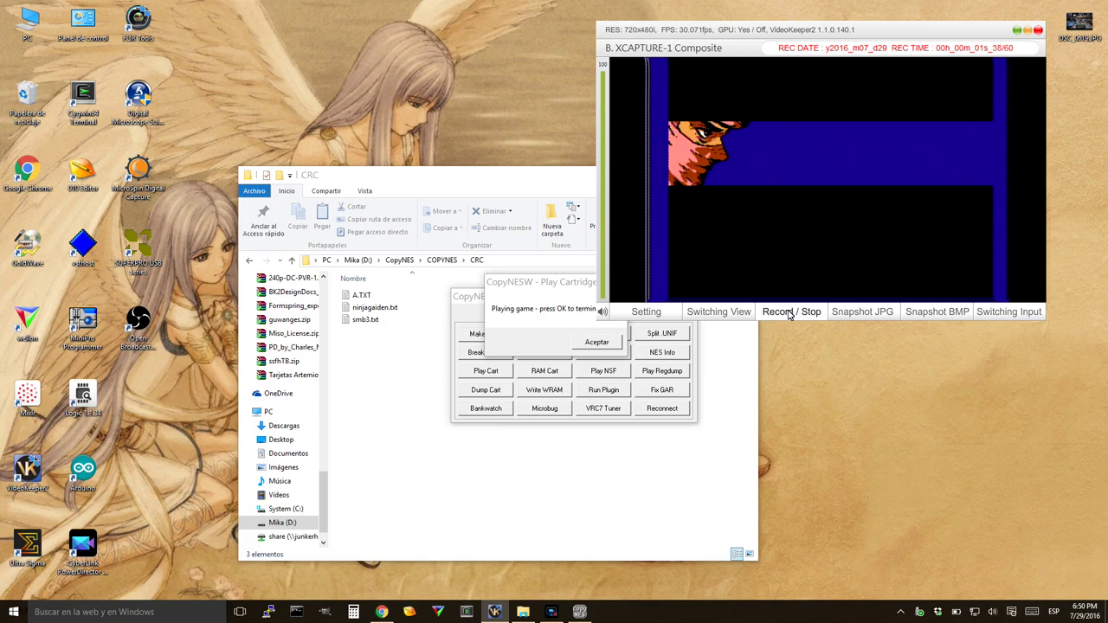